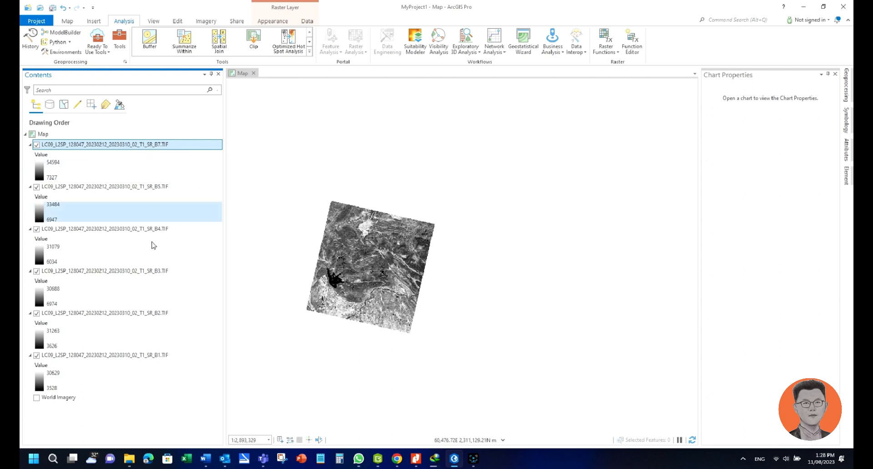
Remove all six Landsat band layers, SR_B1 to SR_B5 and SR_B7, from the map
{"action": "left_click", "coordinate": [117, 356], "text": "shift"}
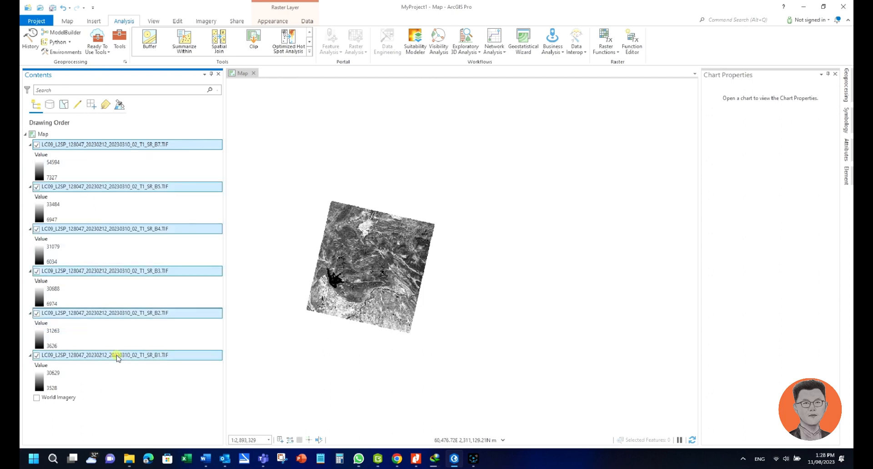
{"action": "right_click", "coordinate": [117, 186]}
{"action": "left_click", "coordinate": [136, 186]}
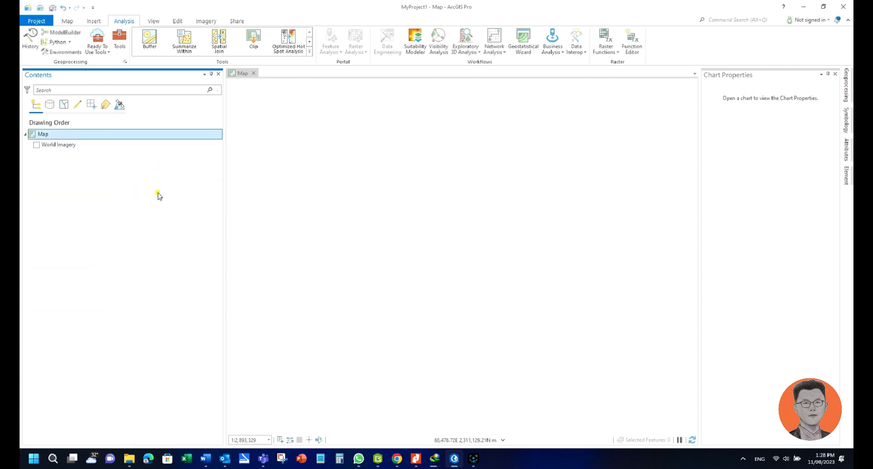
Add the surface reflectance rasters SR_B1, SR_B2, SR_B3, SR_B4, SR_B5 and SR_B7 from the LC09_L2SP_128047_20230212_20230310_02_T1 folder to the map
{"action": "left_click", "coordinate": [66, 21]}
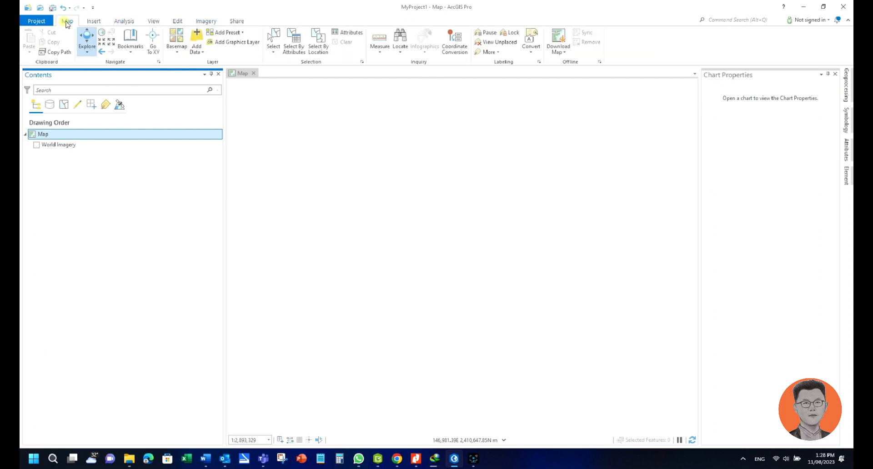
{"action": "left_click", "coordinate": [201, 56]}
{"action": "left_click", "coordinate": [207, 66]}
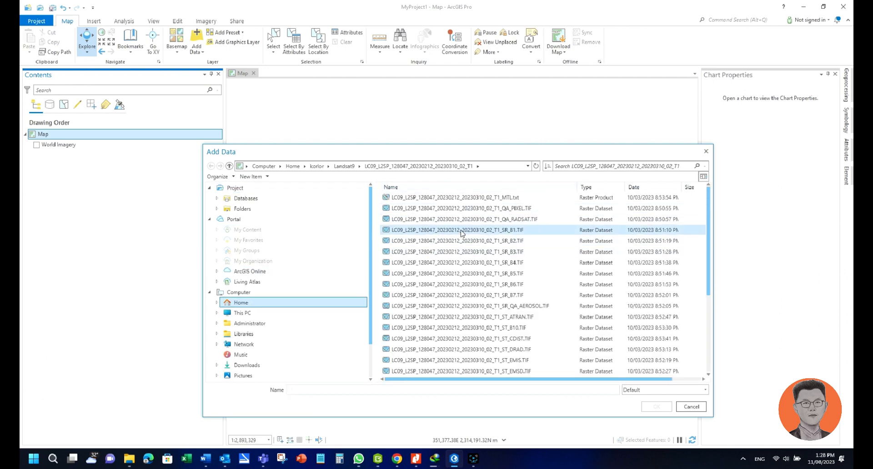
{"action": "left_click", "coordinate": [467, 234]}
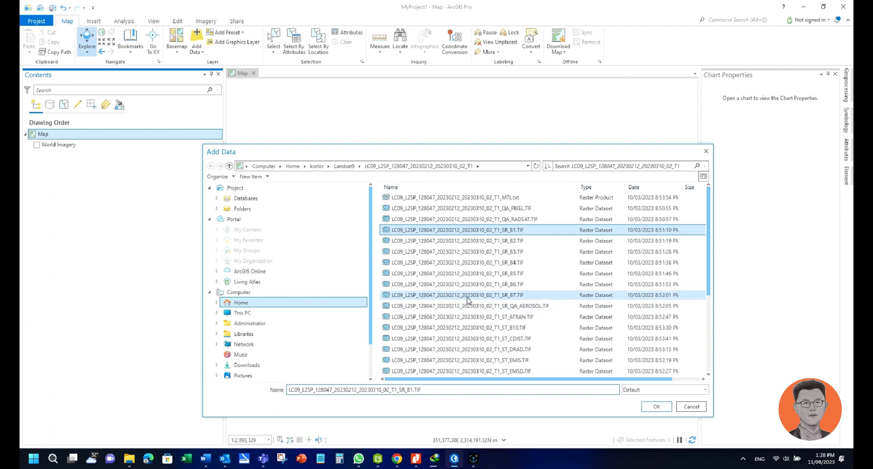
{"action": "left_click", "coordinate": [469, 241], "text": "ctrl"}
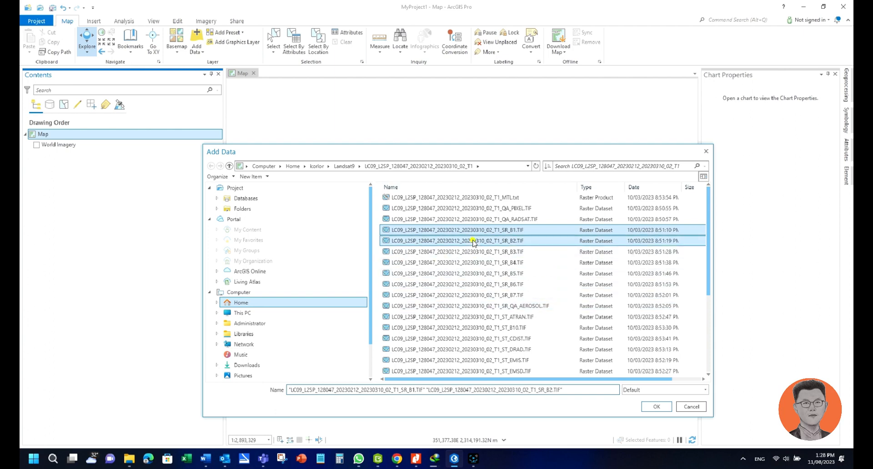
{"action": "left_click", "coordinate": [471, 252], "text": "ctrl"}
{"action": "left_click", "coordinate": [472, 263], "text": "ctrl"}
{"action": "left_click", "coordinate": [473, 273], "text": "ctrl"}
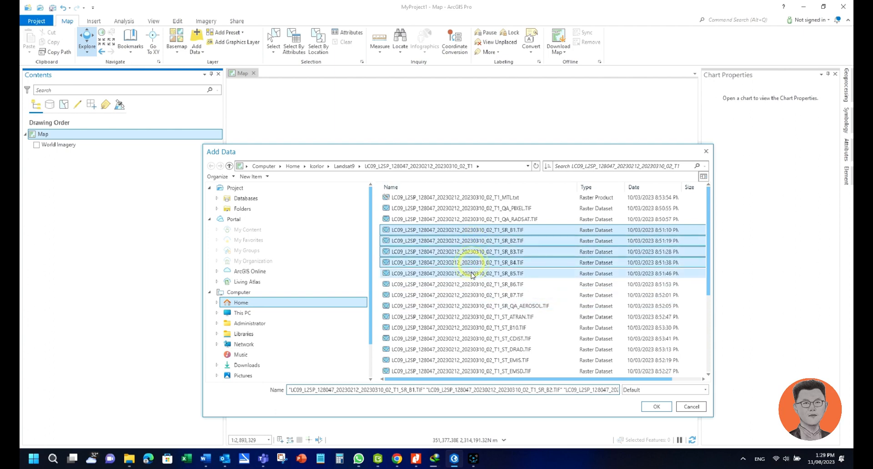
{"action": "left_click", "coordinate": [475, 296], "text": "ctrl"}
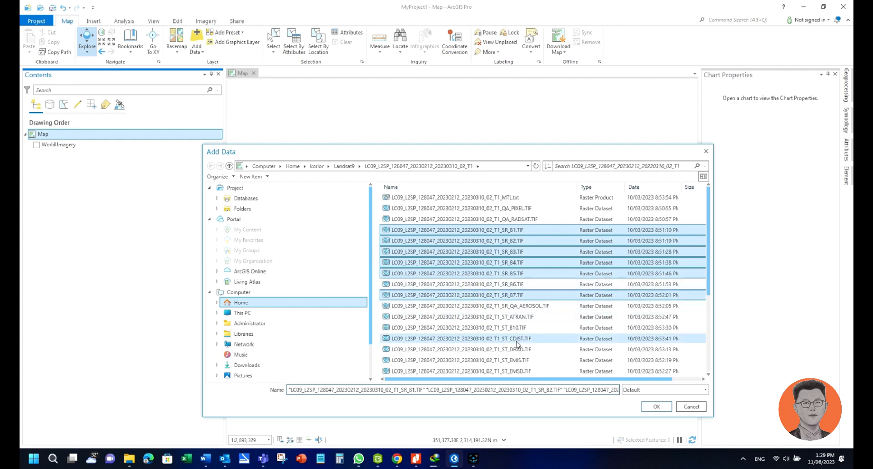
{"action": "left_click", "coordinate": [657, 406]}
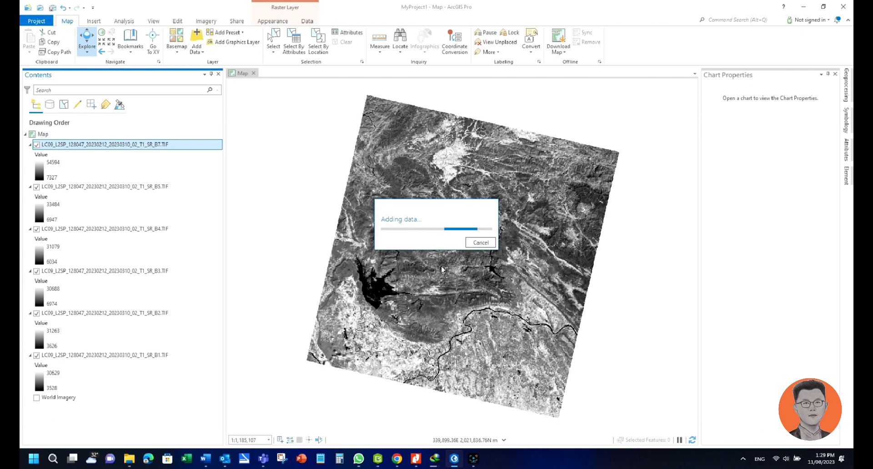
Open the Composite Bands tool and set SR_B7, SR_B5 and SR_B4 as the first three input rasters, in that order
{"action": "left_click", "coordinate": [846, 86]}
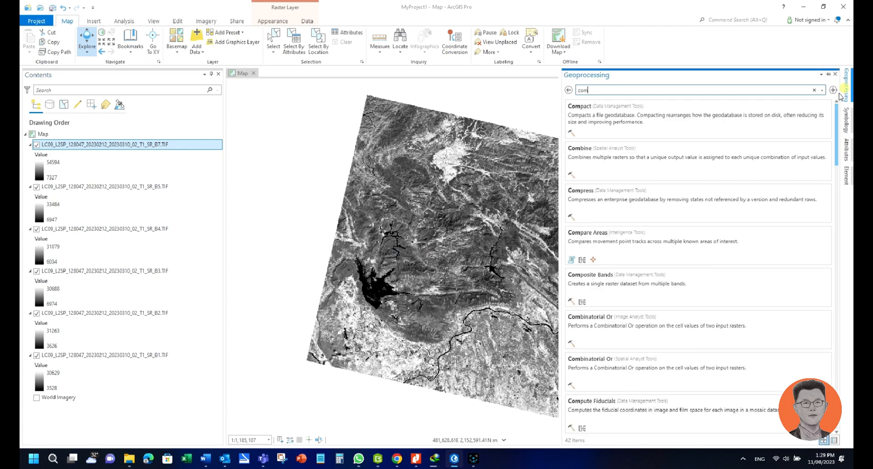
{"action": "left_click", "coordinate": [591, 275]}
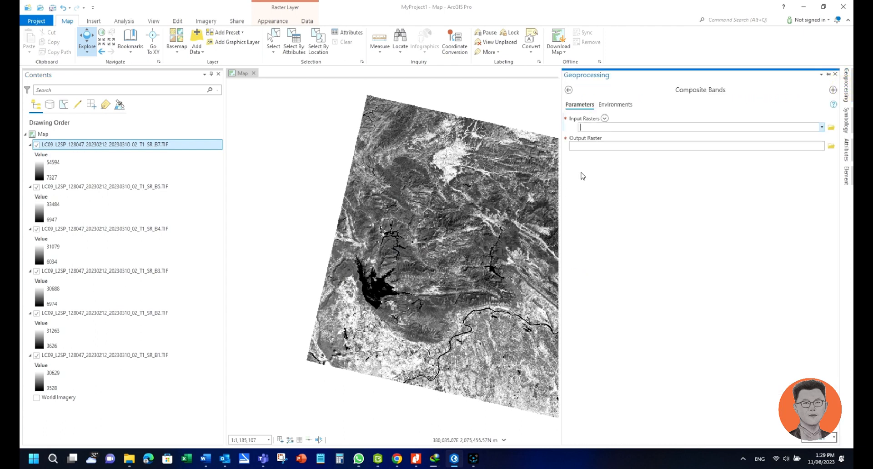
{"action": "left_click", "coordinate": [822, 128]}
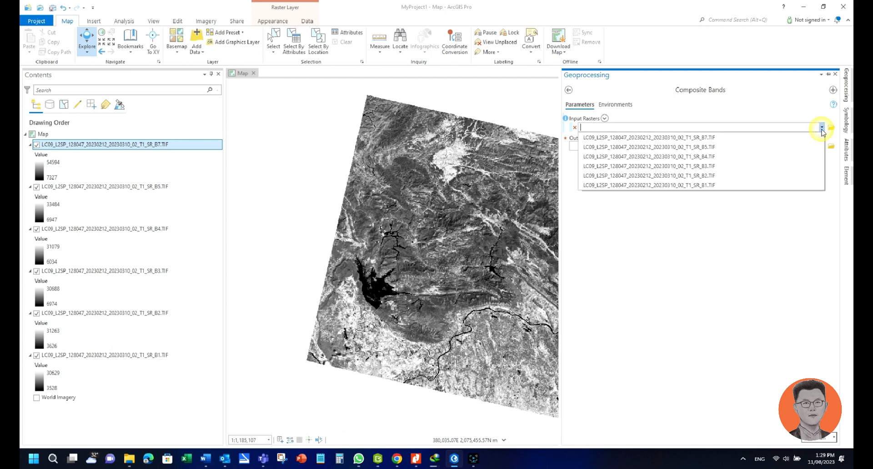
{"action": "left_click", "coordinate": [703, 137]}
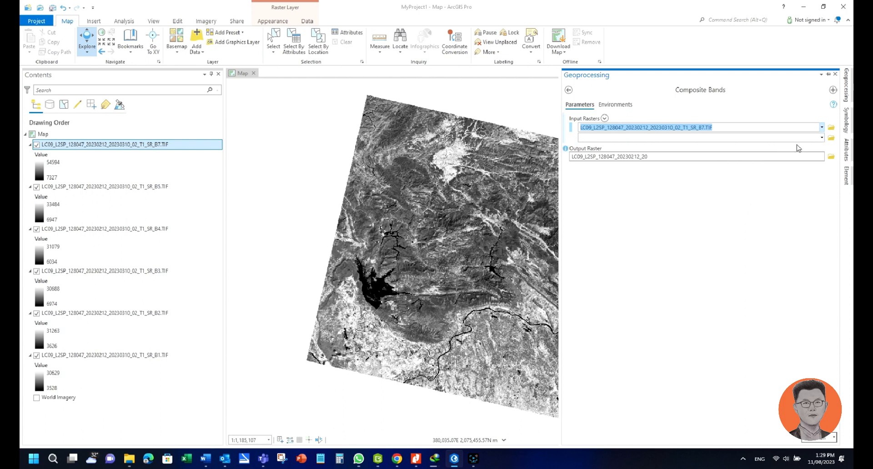
{"action": "left_click", "coordinate": [822, 138]}
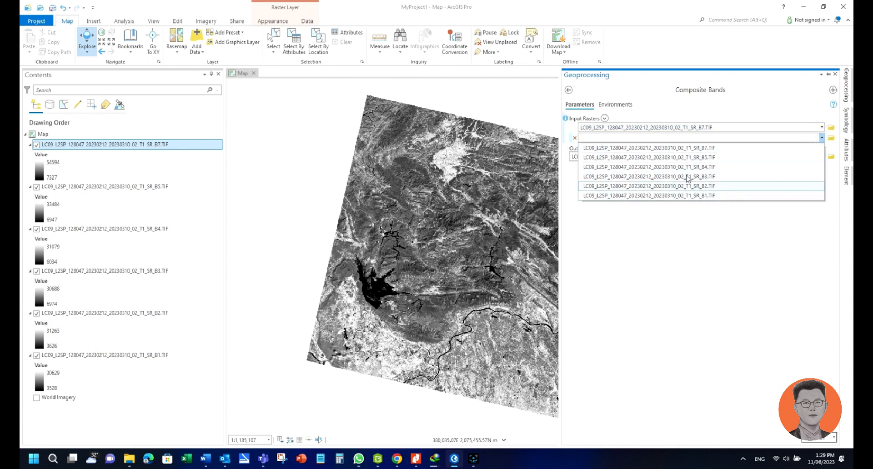
{"action": "left_click", "coordinate": [690, 158]}
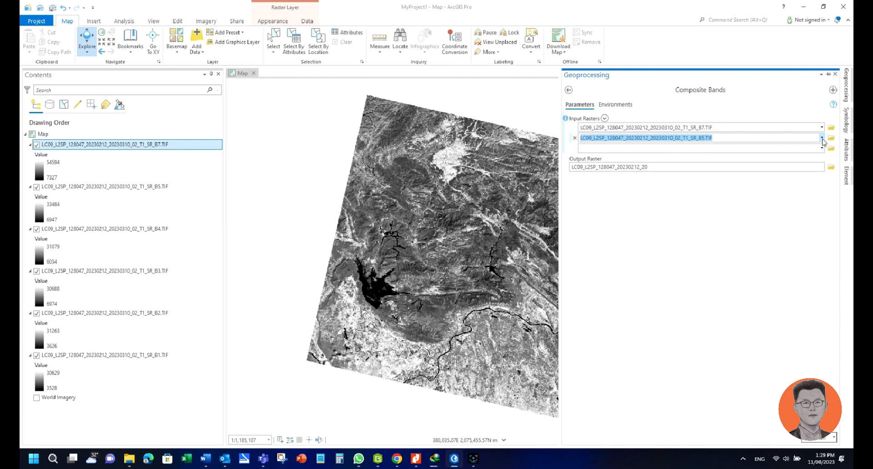
{"action": "left_click", "coordinate": [822, 148]}
{"action": "left_click", "coordinate": [685, 178]}
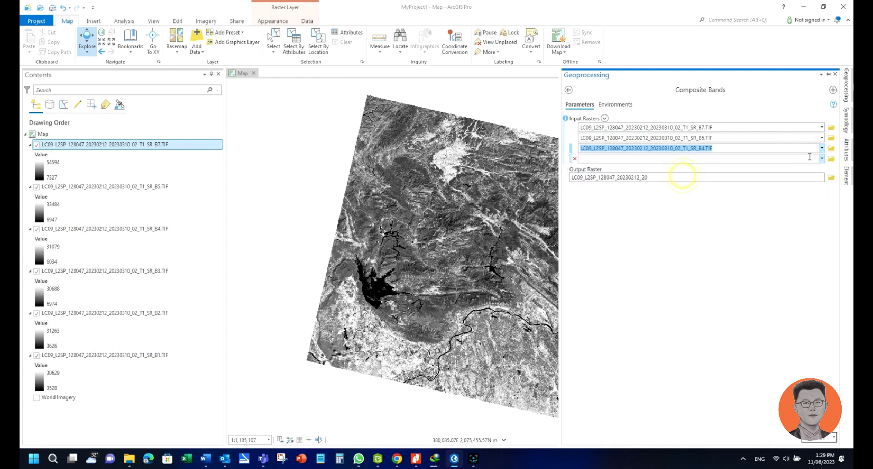
Append SR_B3, SR_B2 and SR_B1, in that order, to the Composite Bands input rasters
{"action": "left_click", "coordinate": [823, 159]}
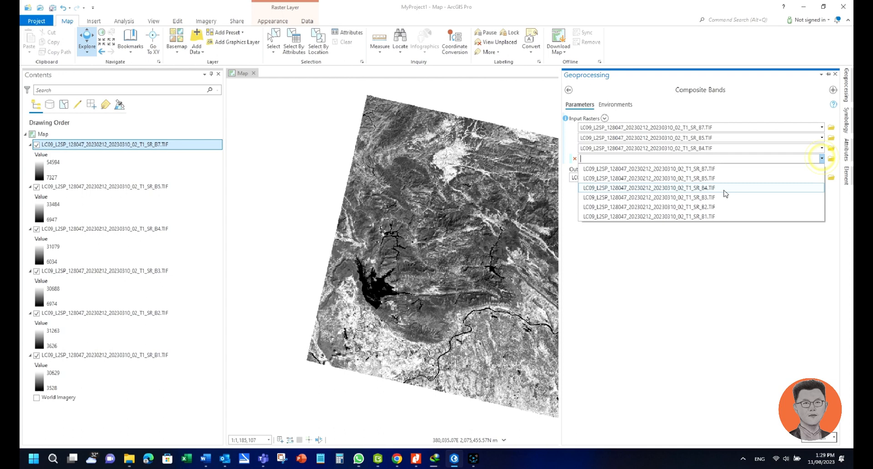
{"action": "left_click", "coordinate": [683, 197]}
{"action": "left_click", "coordinate": [823, 169]}
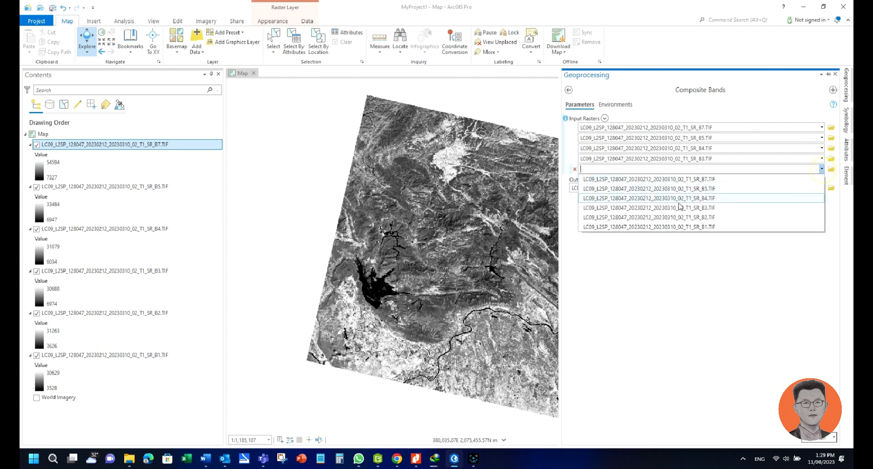
{"action": "left_click", "coordinate": [677, 215]}
{"action": "left_click", "coordinate": [823, 180]}
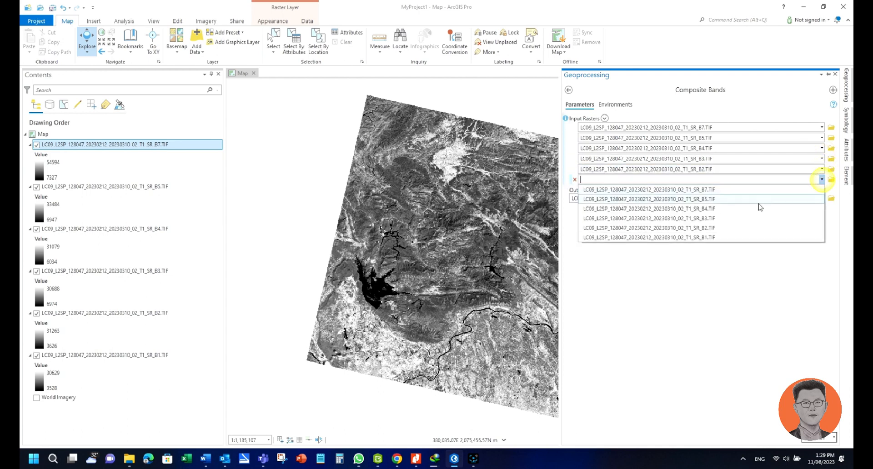
{"action": "left_click", "coordinate": [683, 237]}
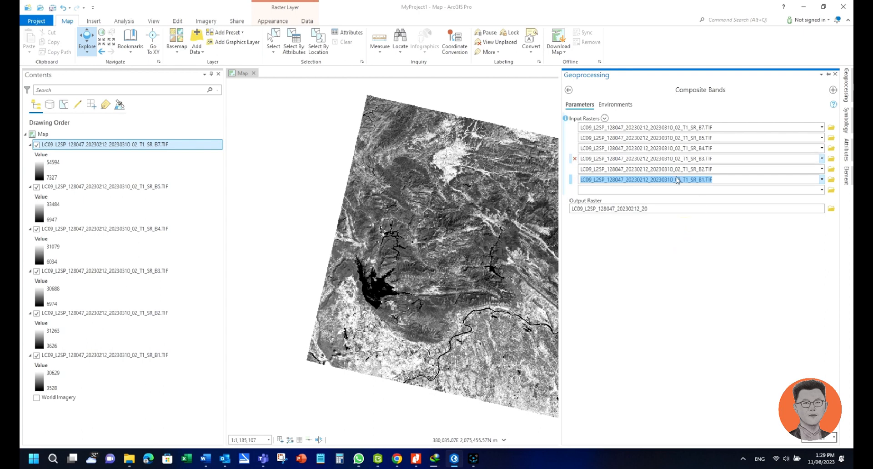
{"action": "left_click", "coordinate": [718, 240]}
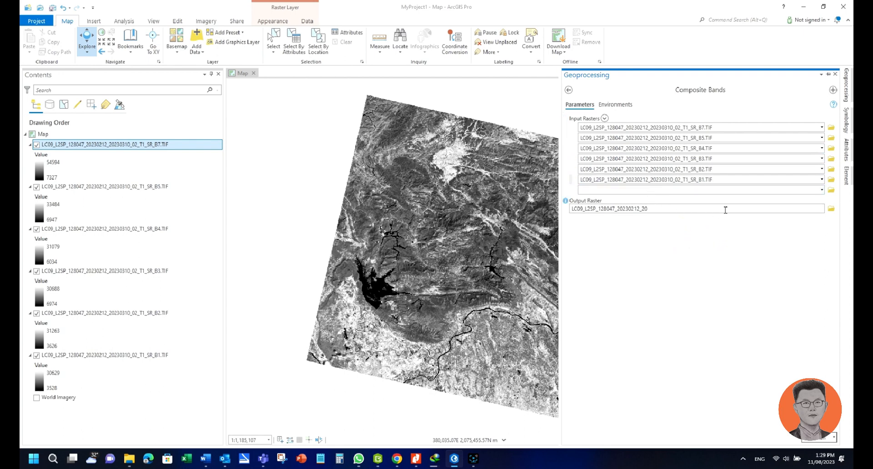
{"action": "left_click", "coordinate": [574, 190]}
Name the output raster LC09_2023_comp in the MyProject1 geodatabase and run the Composite Bands tool
{"action": "left_click", "coordinate": [673, 209]}
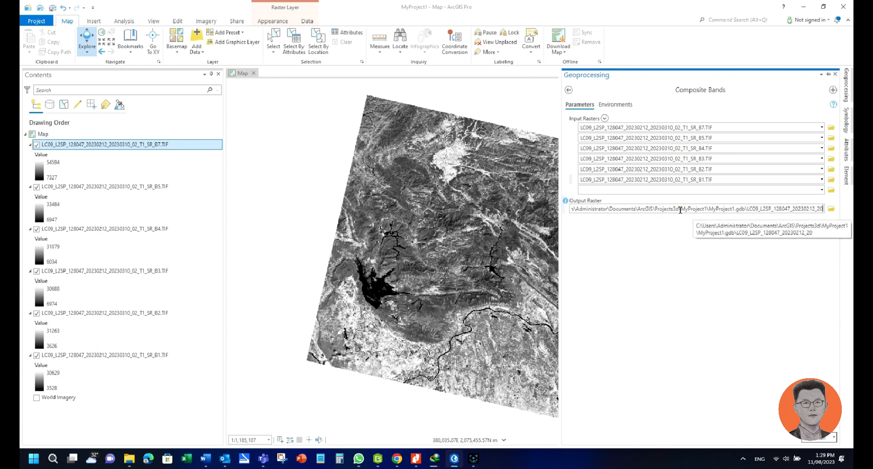
{"action": "left_click_drag", "start_coordinate": [748, 209], "coordinate": [832, 213]}
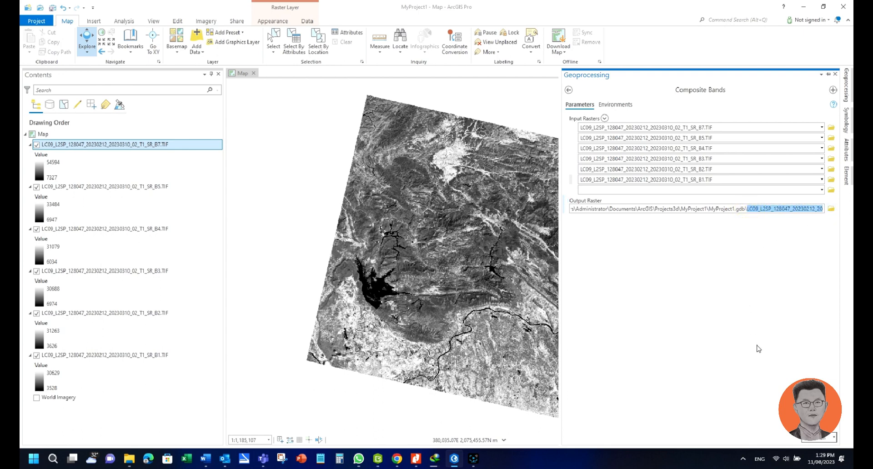
{"action": "left_click", "coordinate": [769, 209]}
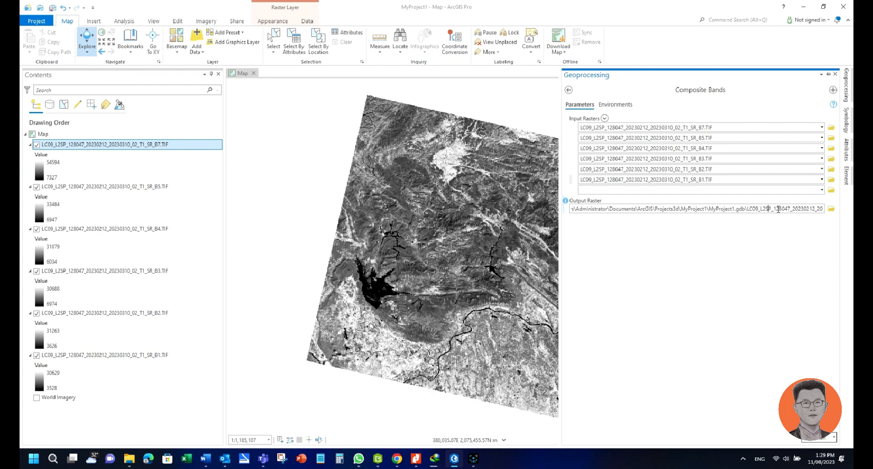
{"action": "left_click", "coordinate": [793, 208]}
{"action": "key", "text": "BackSpace"}
{"action": "key", "text": "BackSpace"}
{"action": "key", "text": "BackSpace"}
{"action": "key", "text": "BackSpace"}
{"action": "key", "text": "BackSpace"}
{"action": "key", "text": "BackSpace"}
{"action": "key", "text": "BackSpace"}
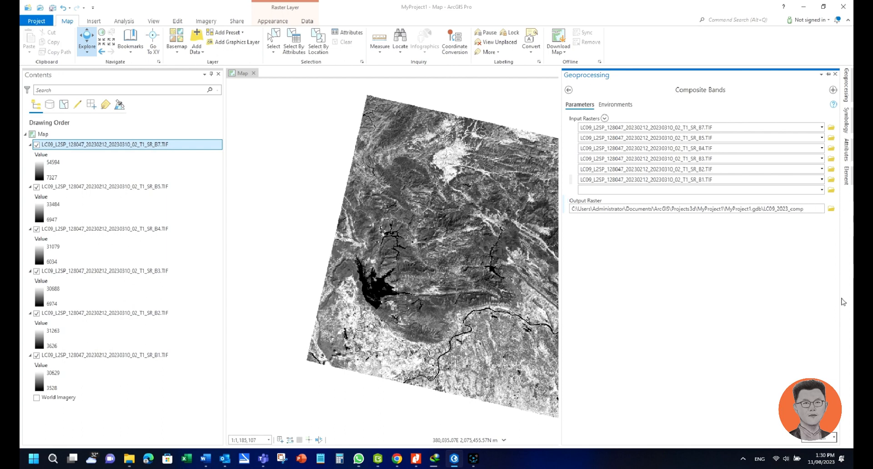
{"action": "left_click", "coordinate": [818, 438]}
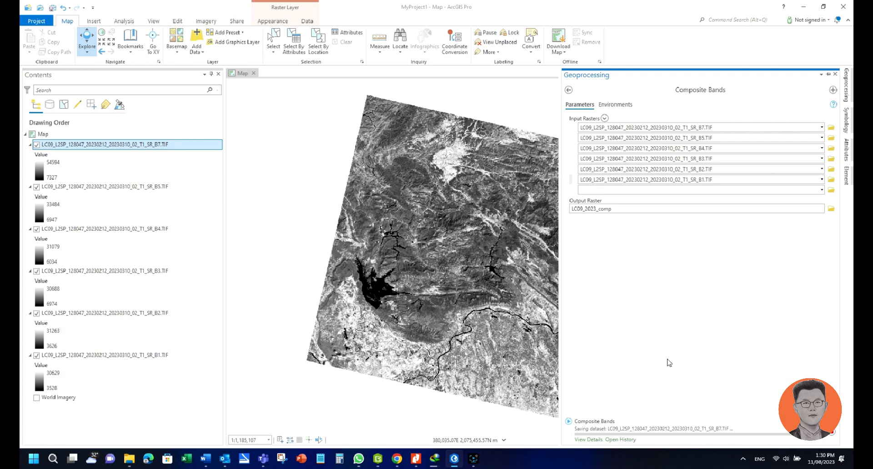
Hide all the individual band layers and keep only the LC09_2023_comp layer displayed on the map
{"action": "left_click", "coordinate": [399, 298]}
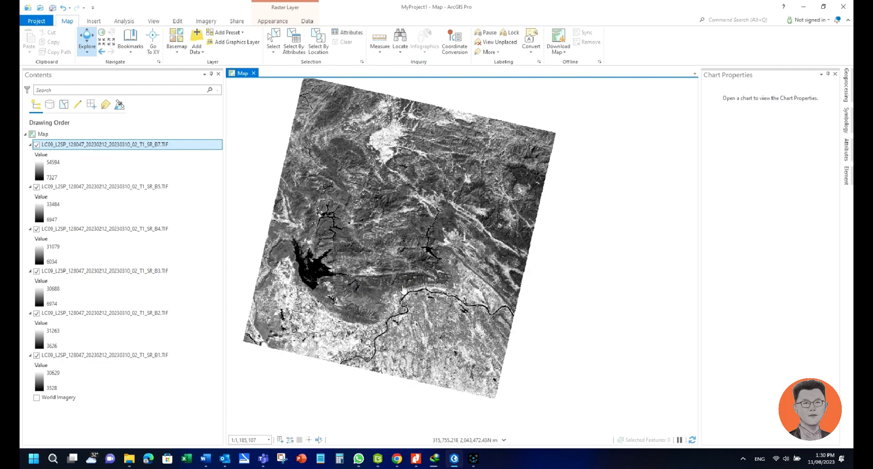
{"action": "scroll", "coordinate": [366, 284], "scroll_direction": "up", "scroll_amount": 3}
{"action": "scroll", "coordinate": [359, 296], "scroll_direction": "up", "scroll_amount": 4}
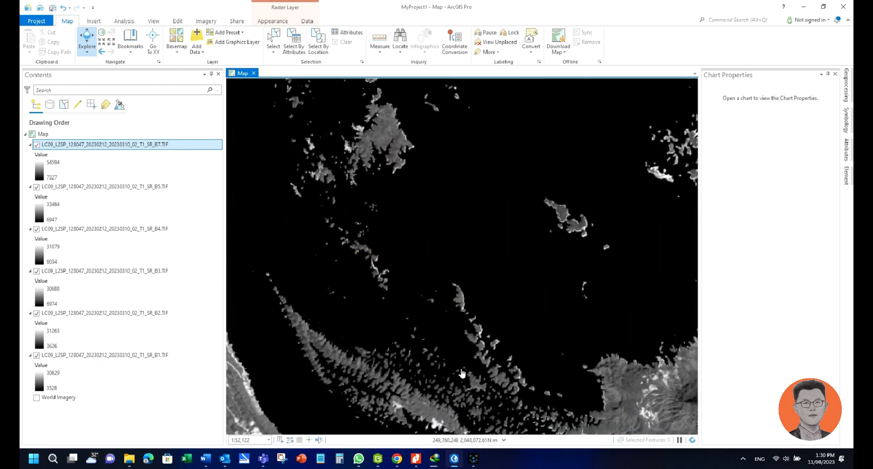
{"action": "scroll", "coordinate": [282, 309], "scroll_direction": "down", "scroll_amount": 4}
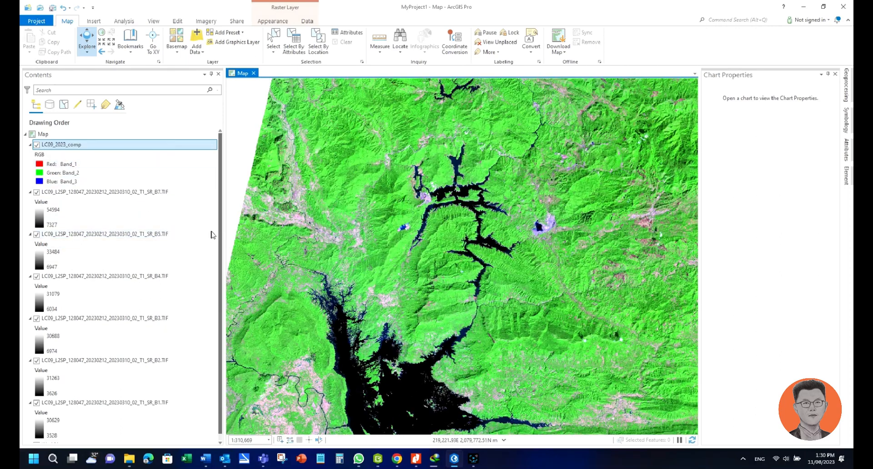
{"action": "left_click", "coordinate": [36, 192]}
{"action": "left_click", "coordinate": [37, 235]}
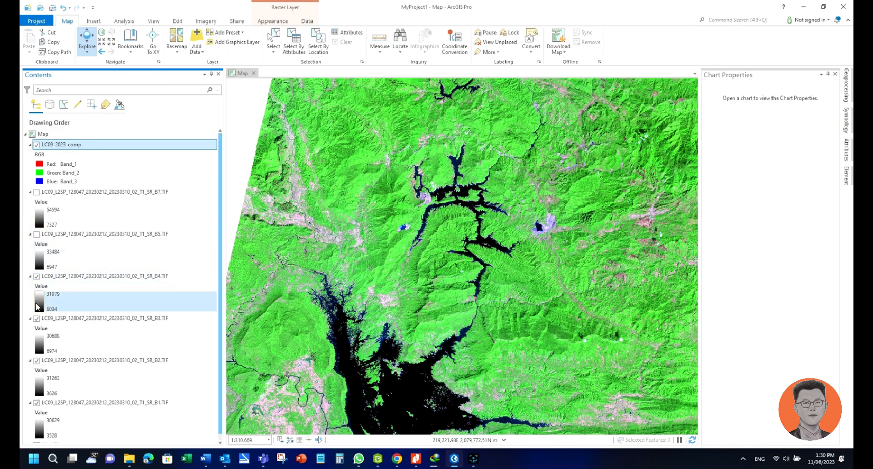
{"action": "left_click", "coordinate": [36, 319], "text": "ctrl"}
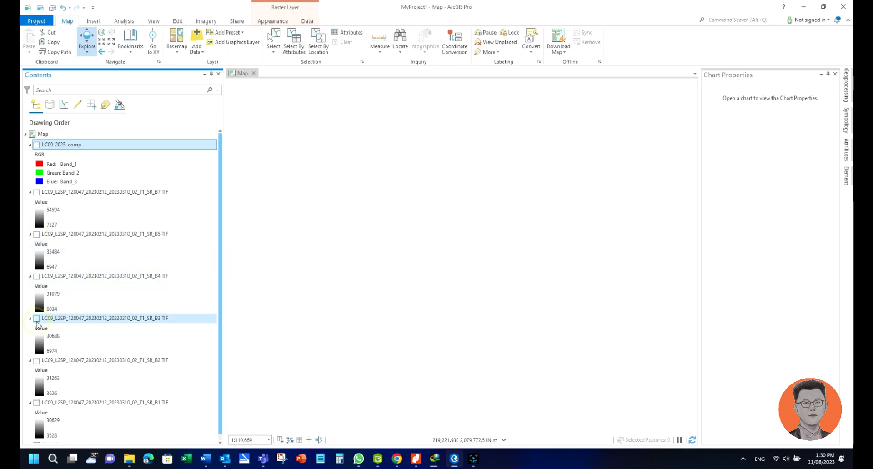
{"action": "left_click", "coordinate": [36, 145]}
Examine the composite image at full extent and close up around the large reservoir
{"action": "scroll", "coordinate": [475, 258], "scroll_direction": "down", "scroll_amount": 3}
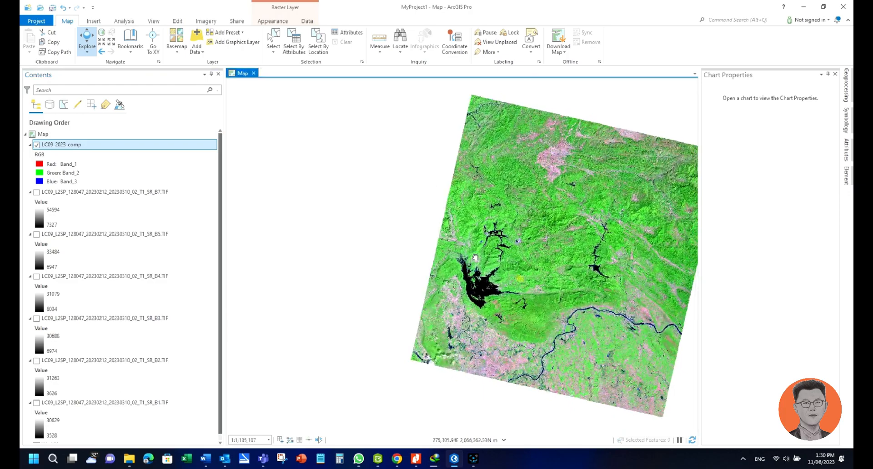
{"action": "scroll", "coordinate": [476, 258], "scroll_direction": "up", "scroll_amount": 7}
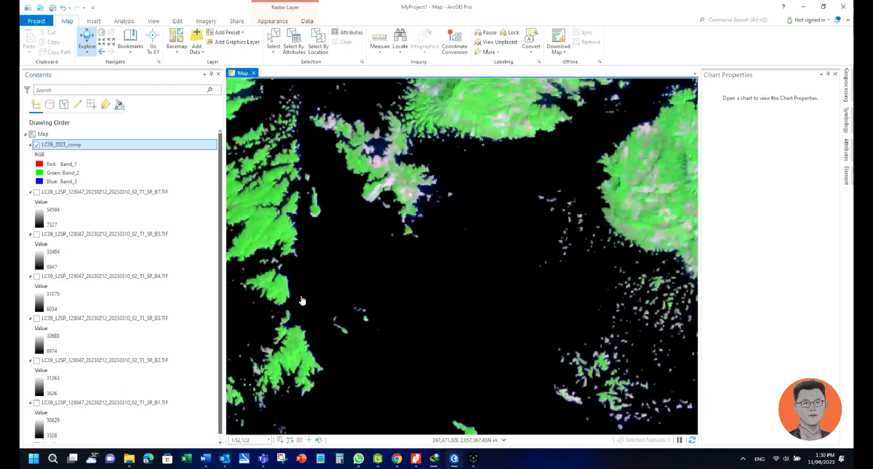
{"action": "scroll", "coordinate": [417, 256], "scroll_direction": "down", "scroll_amount": 5}
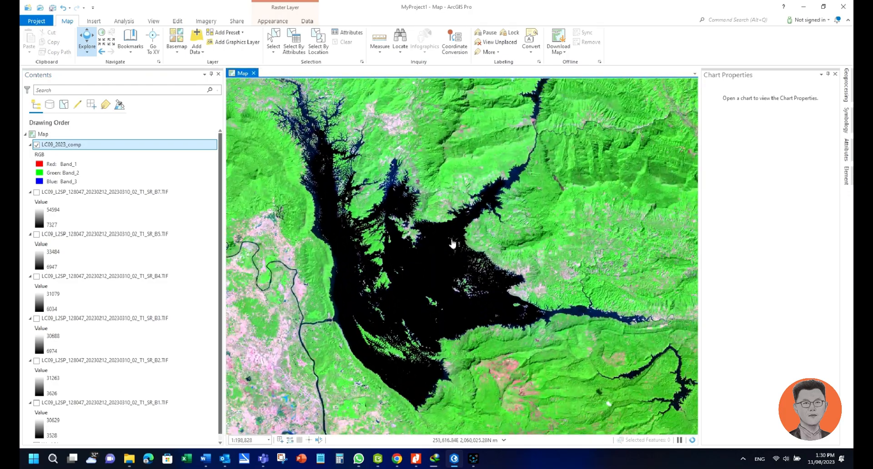
{"action": "scroll", "coordinate": [432, 281], "scroll_direction": "up", "scroll_amount": 4}
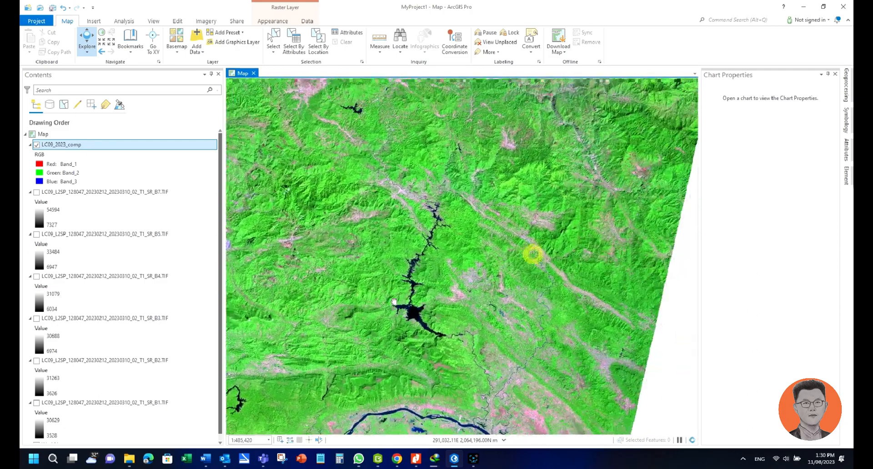
Examine the composite along the river south of the reservoir and view the general properties of the LC09_2023_comp layer
{"action": "scroll", "coordinate": [425, 298], "scroll_direction": "down", "scroll_amount": 3}
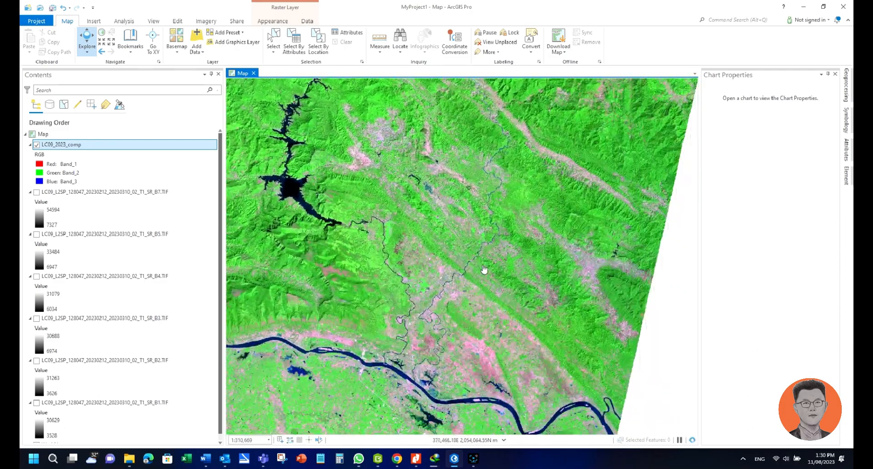
{"action": "left_click_drag", "start_coordinate": [486, 259], "coordinate": [420, 177]}
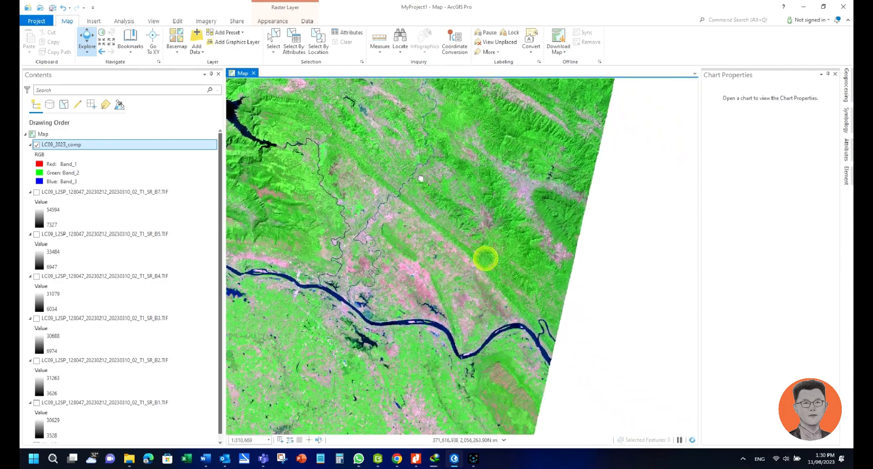
{"action": "left_click_drag", "start_coordinate": [378, 229], "coordinate": [540, 296]}
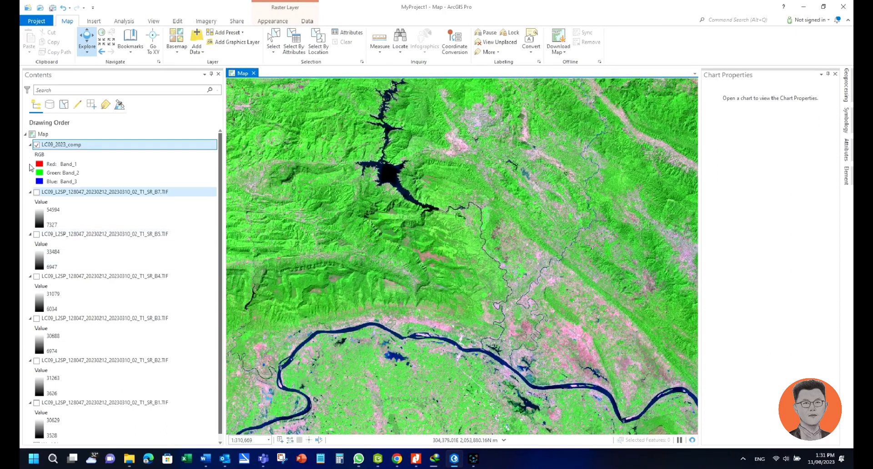
{"action": "double_click", "coordinate": [59, 145]}
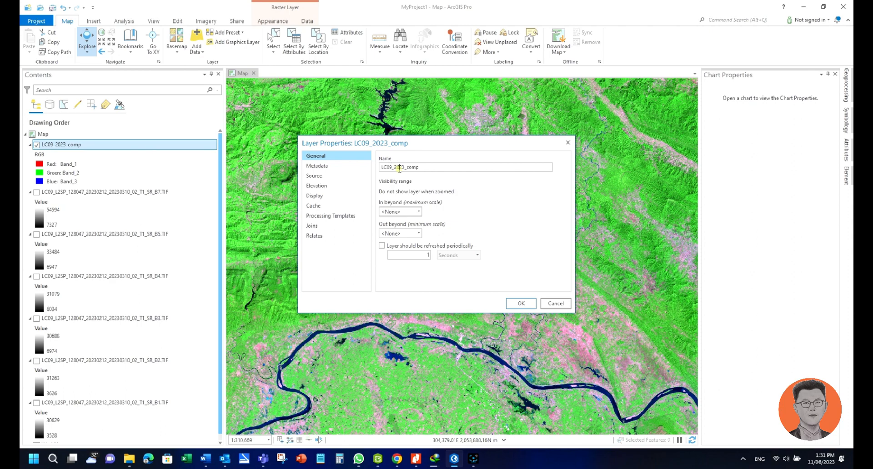
{"action": "left_click", "coordinate": [556, 304]}
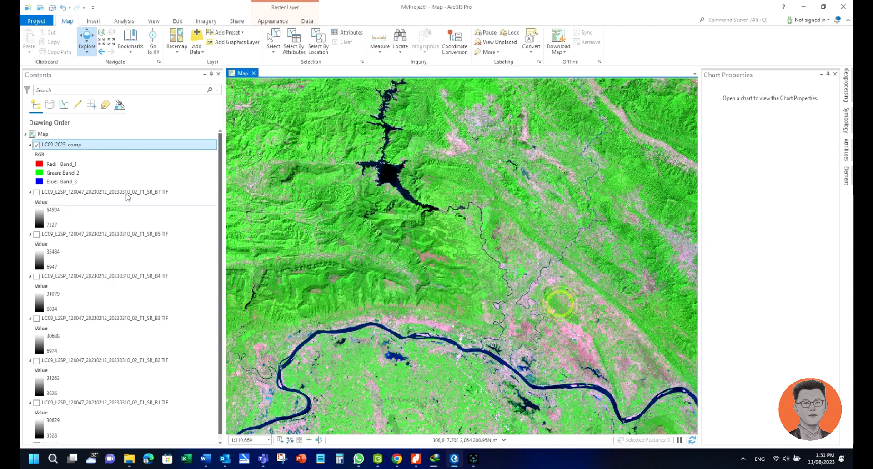
Open the symbology of LC09_2023_comp and assign Band_4 to red, Band_3 to green and Band_2 to blue
{"action": "right_click", "coordinate": [54, 144]}
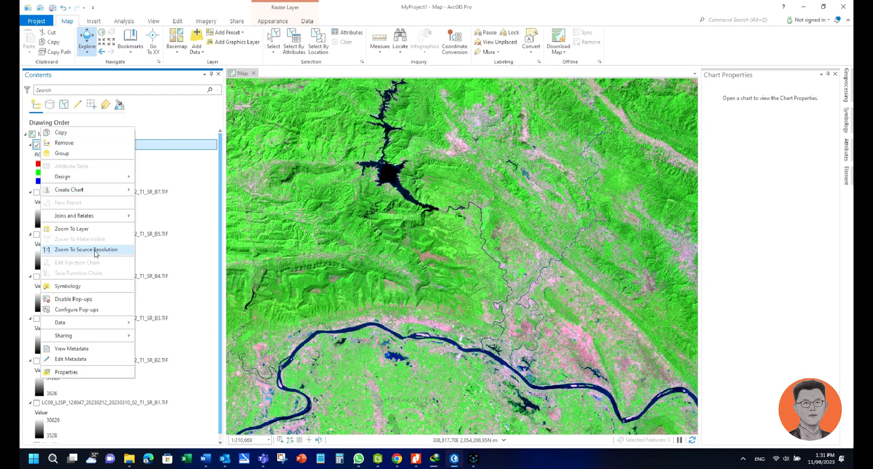
{"action": "left_click", "coordinate": [67, 286]}
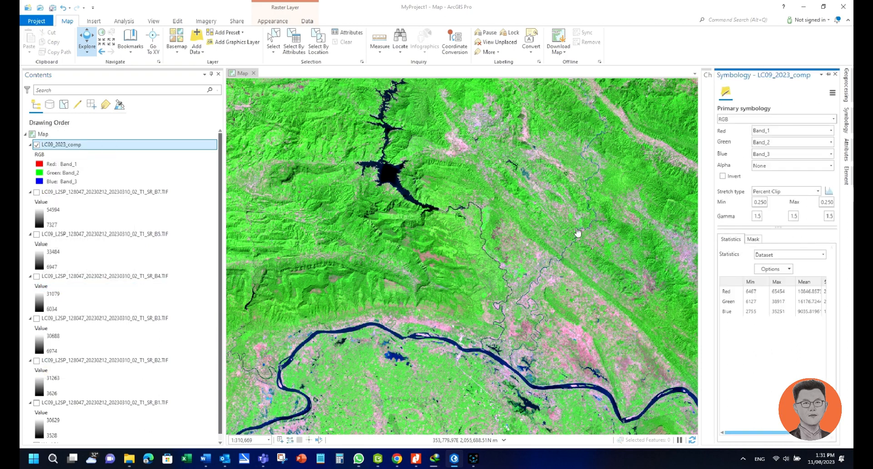
{"action": "left_click", "coordinate": [767, 132]}
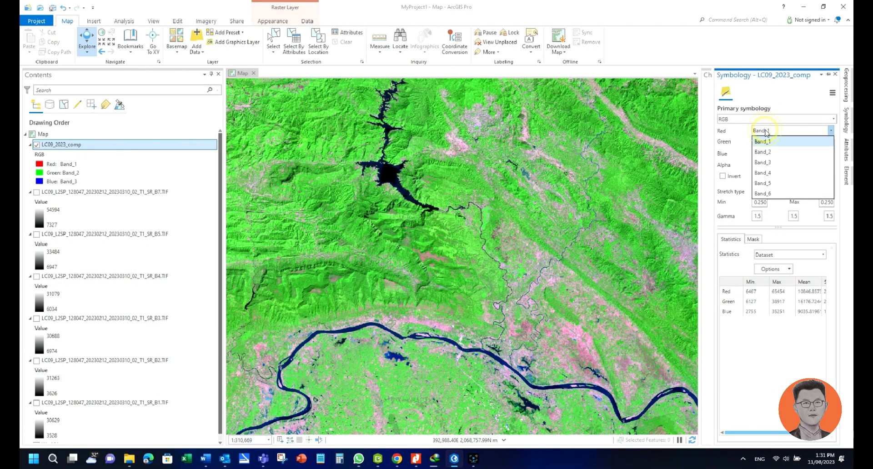
{"action": "left_click", "coordinate": [768, 175]}
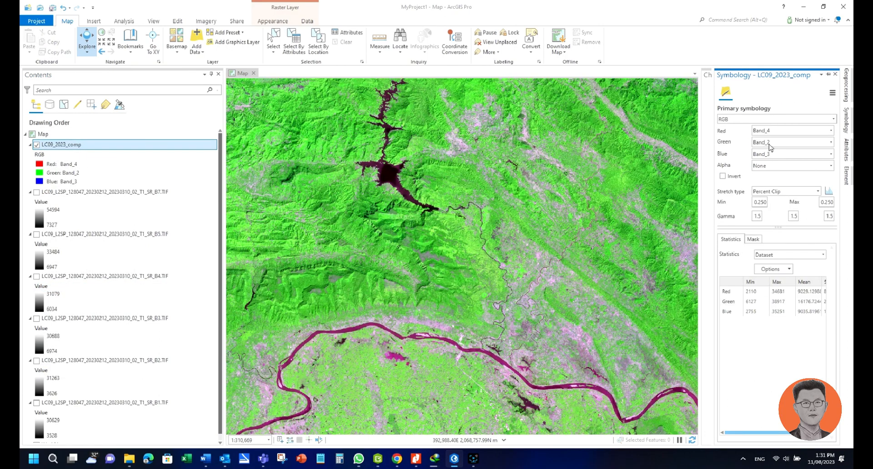
{"action": "left_click", "coordinate": [769, 142]}
{"action": "left_click", "coordinate": [769, 164]}
{"action": "left_click", "coordinate": [769, 155]}
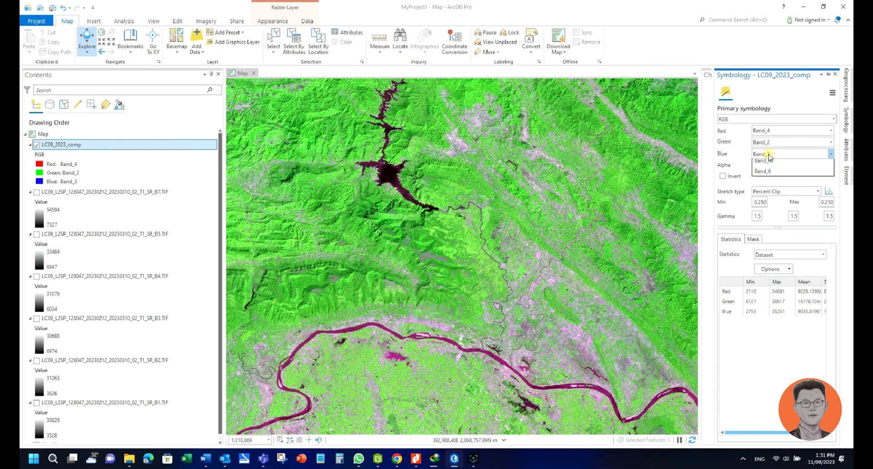
{"action": "left_click", "coordinate": [769, 176]}
{"action": "left_click", "coordinate": [768, 144]}
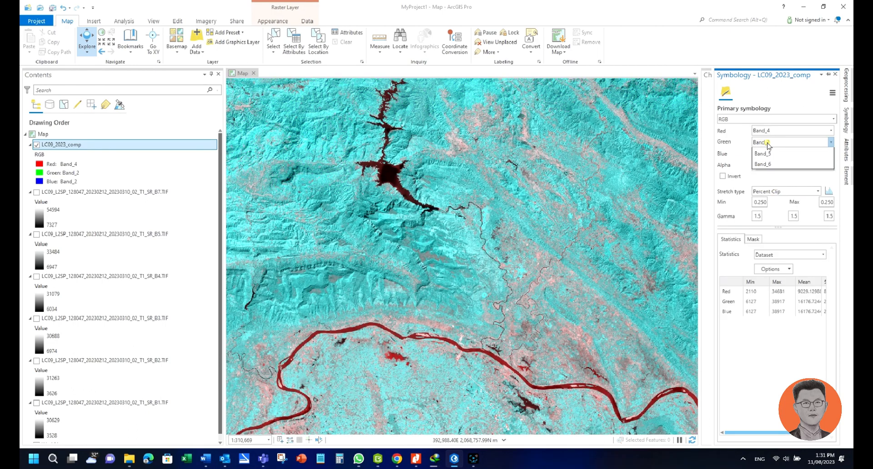
{"action": "left_click", "coordinate": [769, 176]}
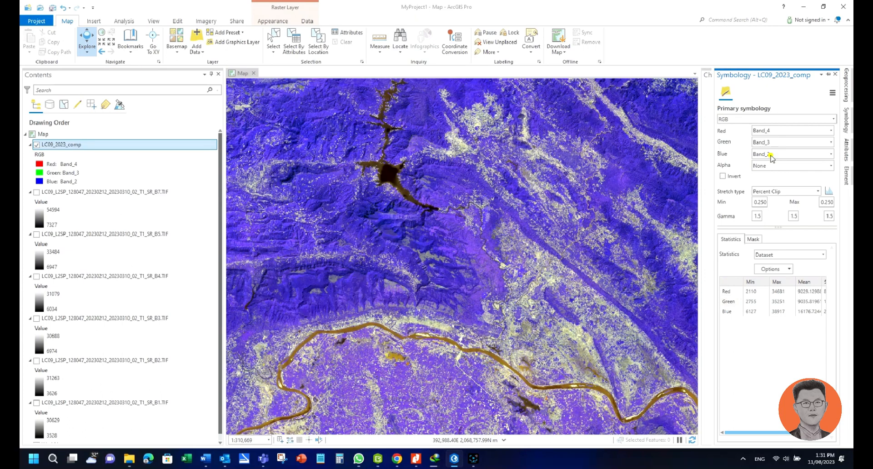
Change the RGB band combination to Band_5 for red, Band_4 for green and Band_3 for blue
{"action": "left_click", "coordinate": [770, 155]}
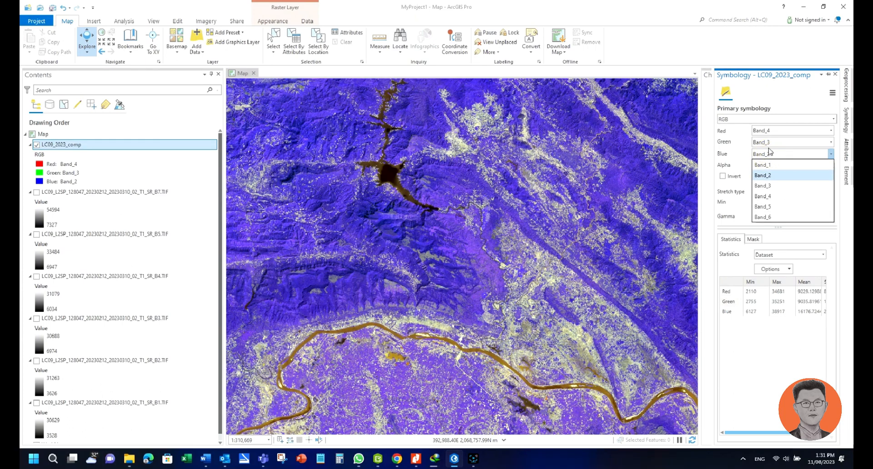
{"action": "left_click", "coordinate": [769, 132]}
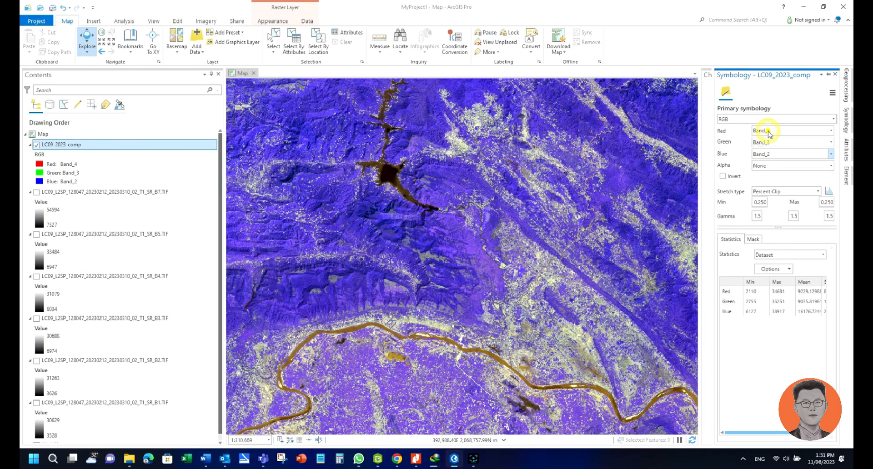
{"action": "left_click", "coordinate": [771, 185]}
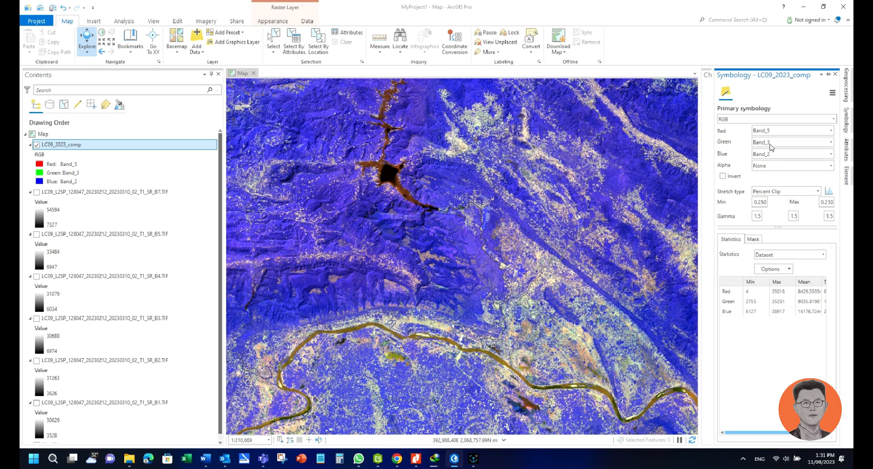
{"action": "left_click", "coordinate": [771, 147]}
{"action": "left_click", "coordinate": [773, 179]}
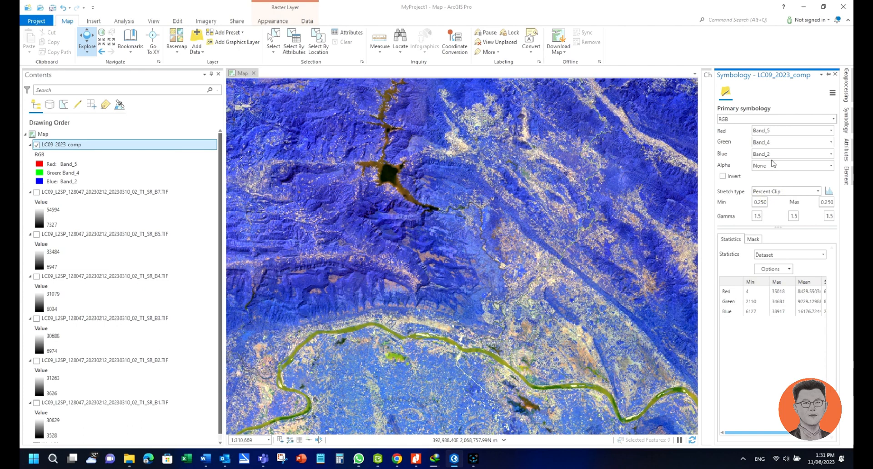
{"action": "left_click", "coordinate": [771, 154]}
{"action": "left_click", "coordinate": [772, 186]}
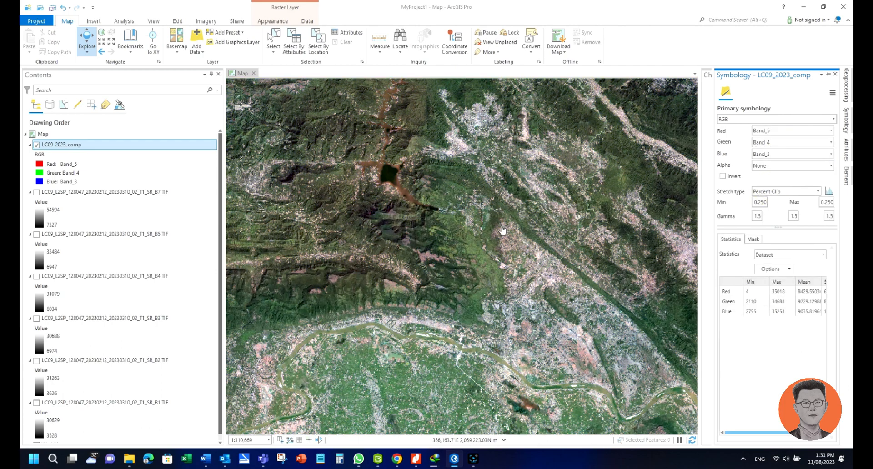
Examine the Band_5, Band_4, Band_3 rendering close up around the reservoirs and across the southwestern part of the scene
{"action": "scroll", "coordinate": [401, 177], "scroll_direction": "up", "scroll_amount": 6}
{"action": "left_click_drag", "start_coordinate": [415, 200], "coordinate": [545, 310]}
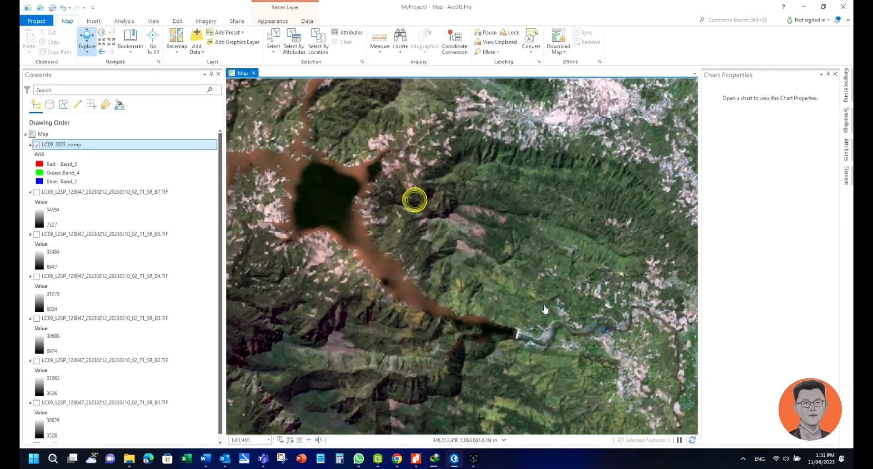
{"action": "scroll", "coordinate": [461, 296], "scroll_direction": "down", "scroll_amount": 8}
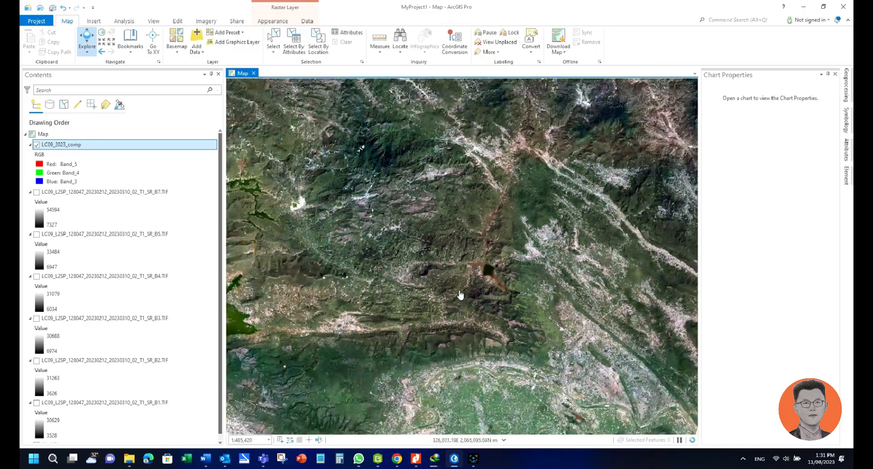
{"action": "left_click_drag", "start_coordinate": [384, 318], "coordinate": [375, 175]}
{"action": "left_click_drag", "start_coordinate": [295, 225], "coordinate": [523, 311]}
{"action": "scroll", "coordinate": [413, 271], "scroll_direction": "up", "scroll_amount": 7}
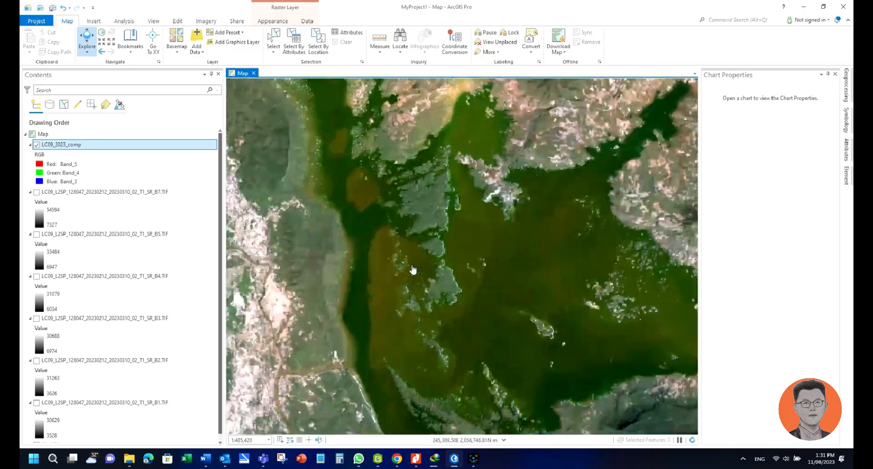
{"action": "scroll", "coordinate": [413, 270], "scroll_direction": "down", "scroll_amount": 6}
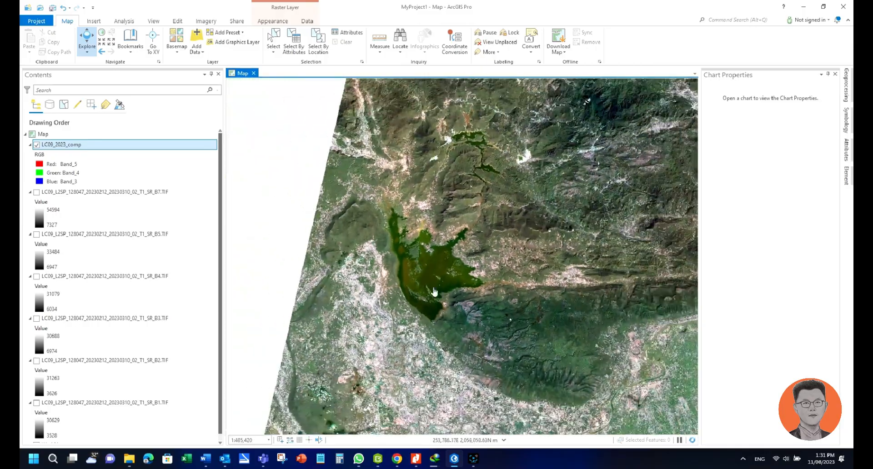
{"action": "left_click_drag", "start_coordinate": [411, 324], "coordinate": [358, 222]}
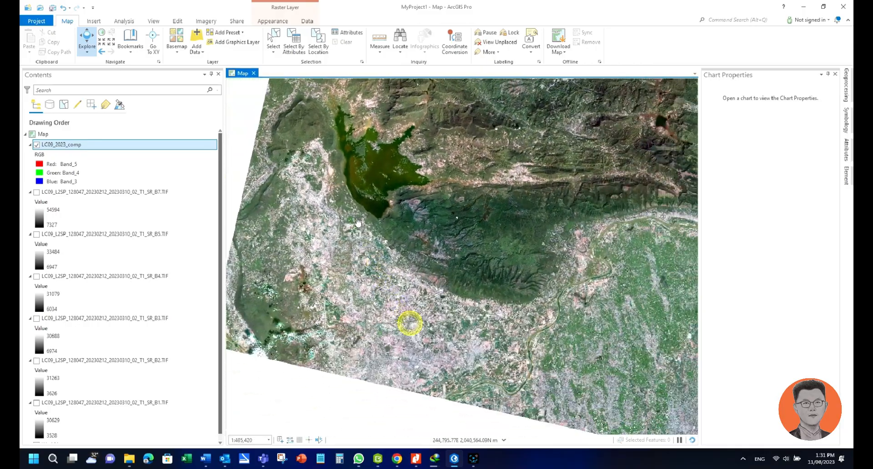
{"action": "scroll", "coordinate": [441, 240], "scroll_direction": "up", "scroll_amount": 7}
{"action": "left_click_drag", "start_coordinate": [490, 187], "coordinate": [441, 221]}
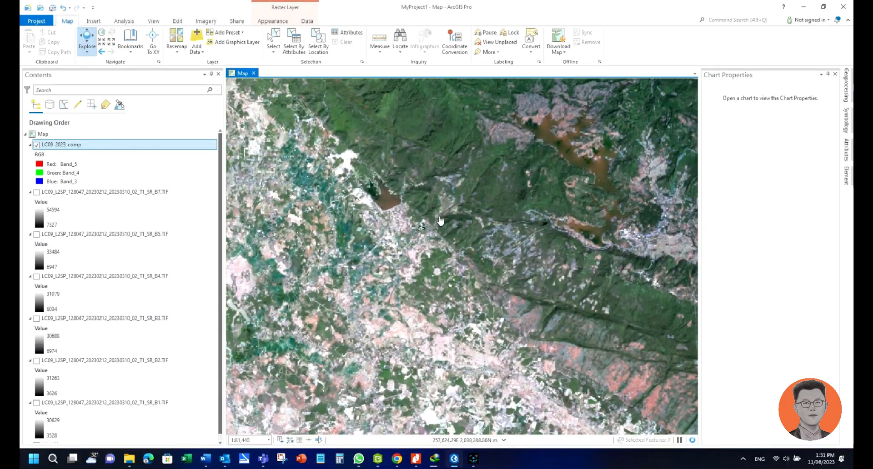
{"action": "scroll", "coordinate": [440, 222], "scroll_direction": "down", "scroll_amount": 5}
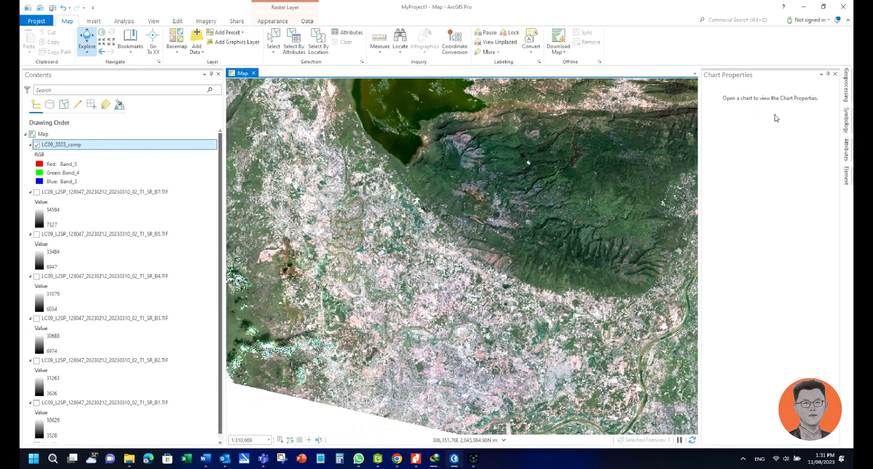
Set the red channel of LC09_2023_comp to Band_4 and the green channel to Band_5
{"action": "left_click", "coordinate": [847, 120]}
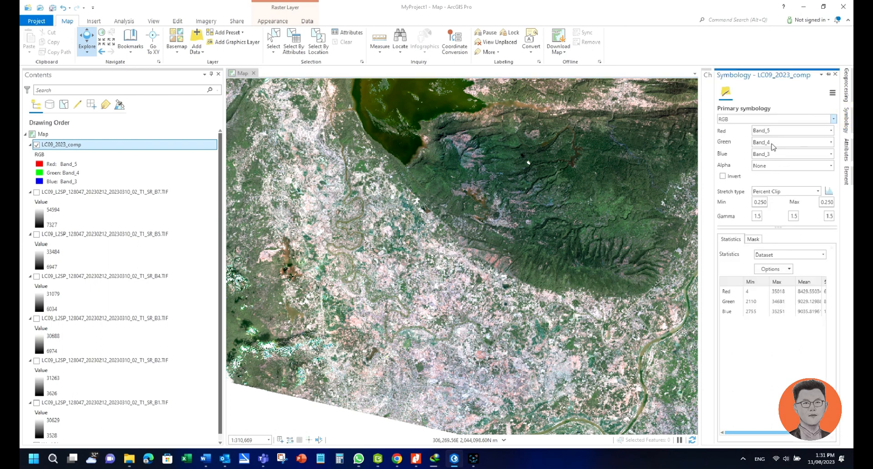
{"action": "left_click", "coordinate": [772, 131]}
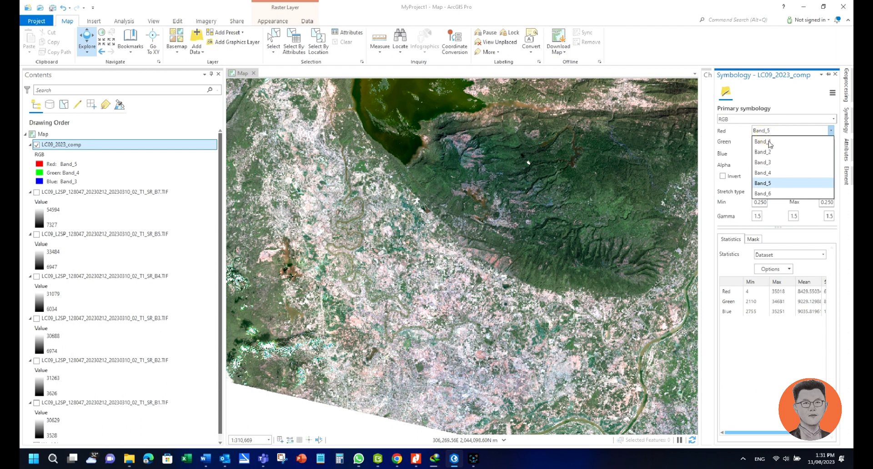
{"action": "left_click", "coordinate": [764, 173]}
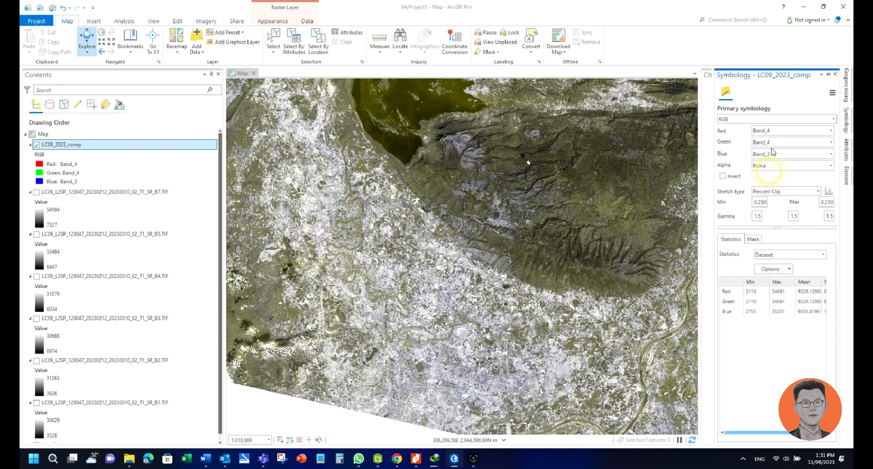
{"action": "left_click", "coordinate": [771, 142]}
{"action": "left_click", "coordinate": [764, 195]}
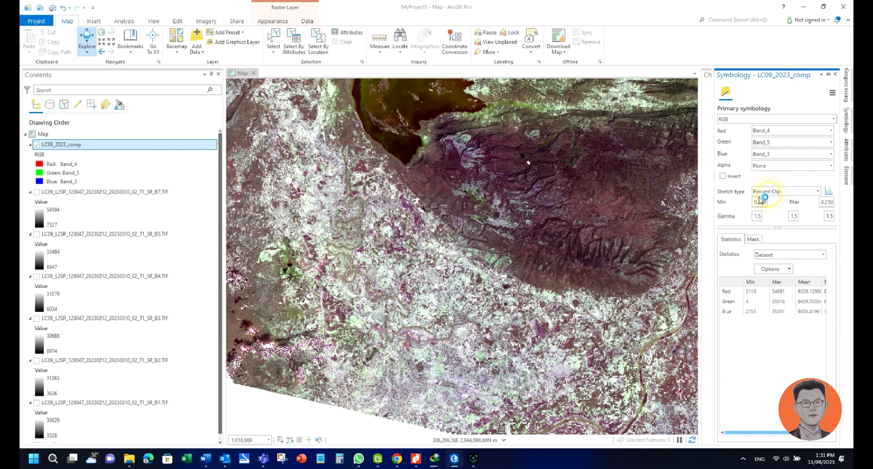
Examine the Band_4, Band_5, Band_3 rendering over the southern mountains and across to the northern part of the scene
{"action": "scroll", "coordinate": [515, 214], "scroll_direction": "up", "scroll_amount": 5}
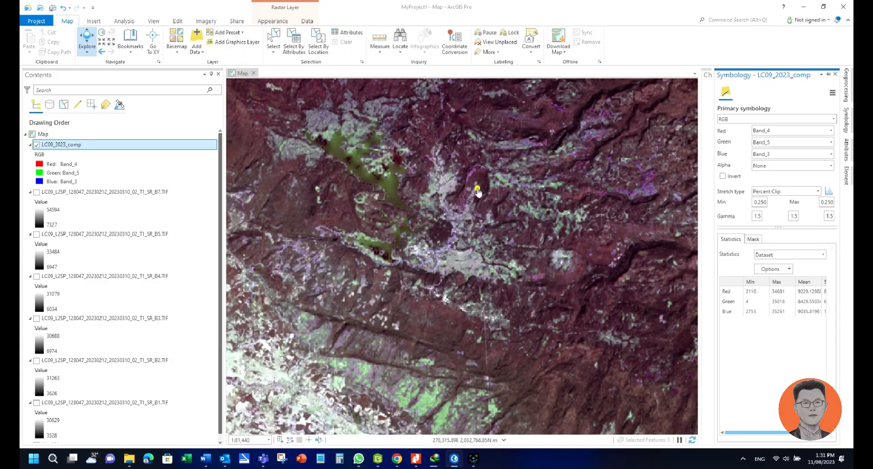
{"action": "left_click", "coordinate": [477, 188]}
{"action": "scroll", "coordinate": [477, 189], "scroll_direction": "down", "scroll_amount": 5}
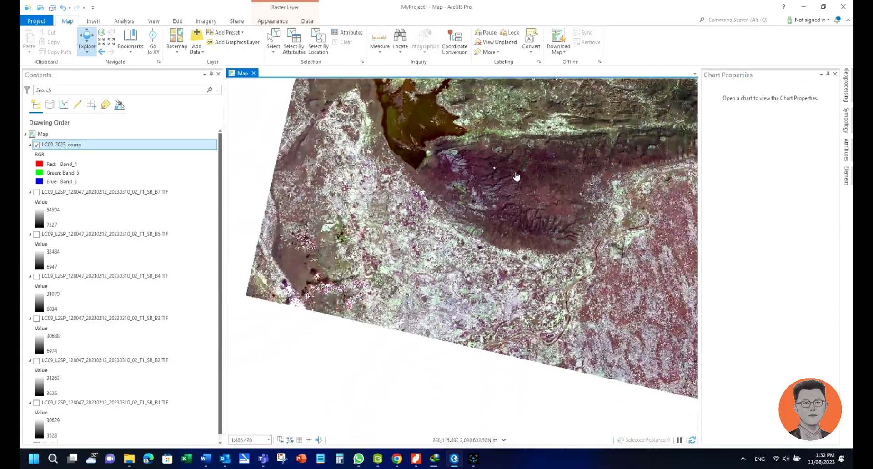
{"action": "left_click_drag", "start_coordinate": [515, 172], "coordinate": [398, 311]}
{"action": "left_click_drag", "start_coordinate": [478, 162], "coordinate": [515, 305]}
{"action": "left_click_drag", "start_coordinate": [584, 227], "coordinate": [486, 312]}
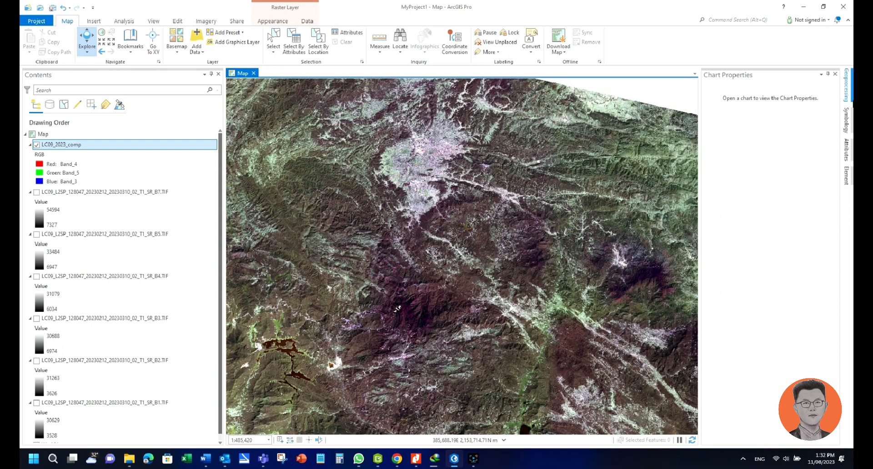
Set the red channel of LC09_2023_comp to Band_6 and the green channel to Band_4
{"action": "left_click", "coordinate": [845, 126]}
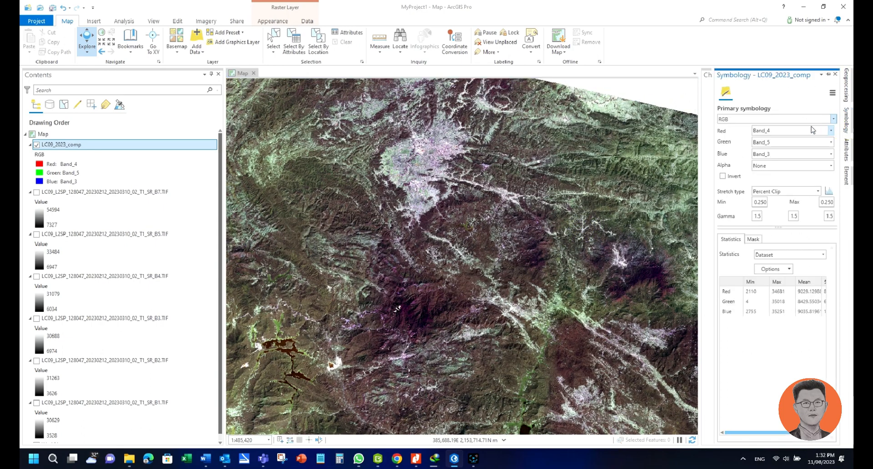
{"action": "left_click", "coordinate": [767, 132]}
{"action": "left_click", "coordinate": [769, 193]}
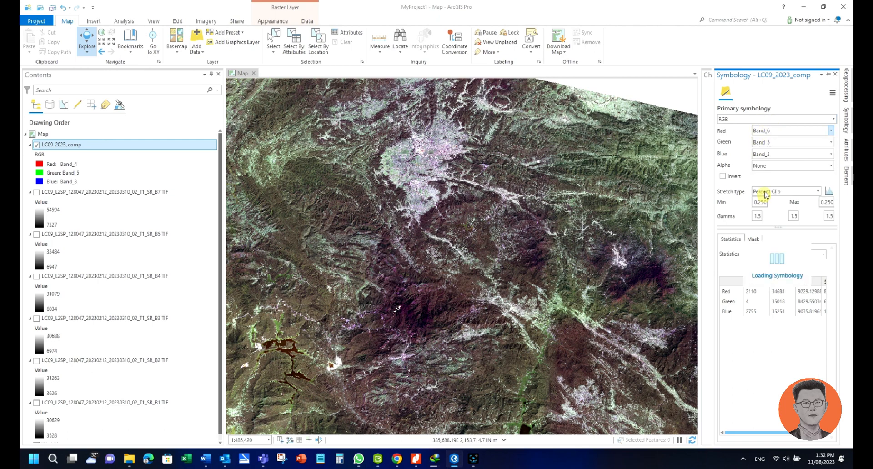
{"action": "left_click", "coordinate": [770, 145]}
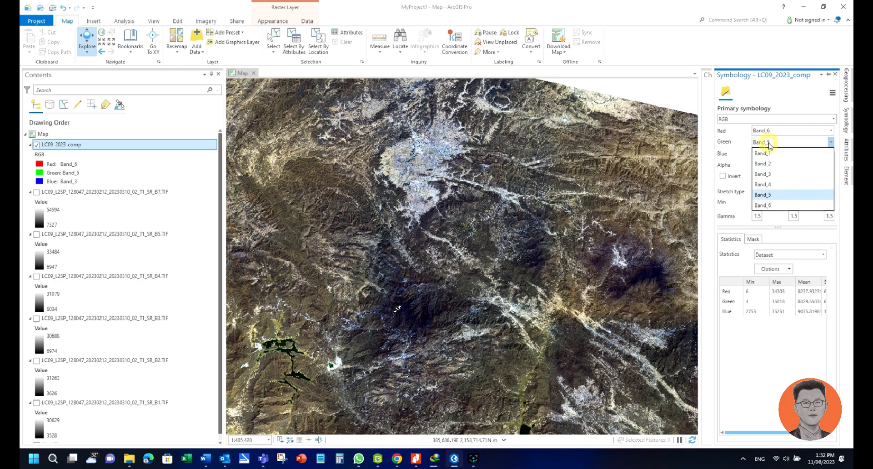
{"action": "left_click", "coordinate": [769, 186]}
Examine the Band_6, Band_4, Band_3 rendering close up around the large reservoir in the west
{"action": "left_click_drag", "start_coordinate": [277, 223], "coordinate": [516, 119]}
{"action": "scroll", "coordinate": [420, 223], "scroll_direction": "up", "scroll_amount": 3}
{"action": "scroll", "coordinate": [421, 224], "scroll_direction": "up", "scroll_amount": 2}
{"action": "left_click_drag", "start_coordinate": [456, 206], "coordinate": [582, 60]}
{"action": "left_click_drag", "start_coordinate": [481, 201], "coordinate": [571, 75]}
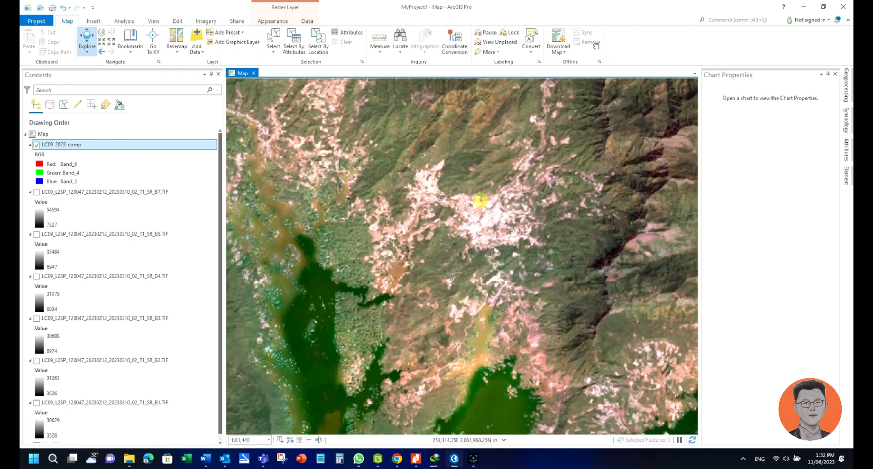
Examine the Band_6, Band_4, Band_3 rendering from the reservoir down to the southern plains and across the neighbouring mountains
{"action": "left_click_drag", "start_coordinate": [538, 162], "coordinate": [550, 72]}
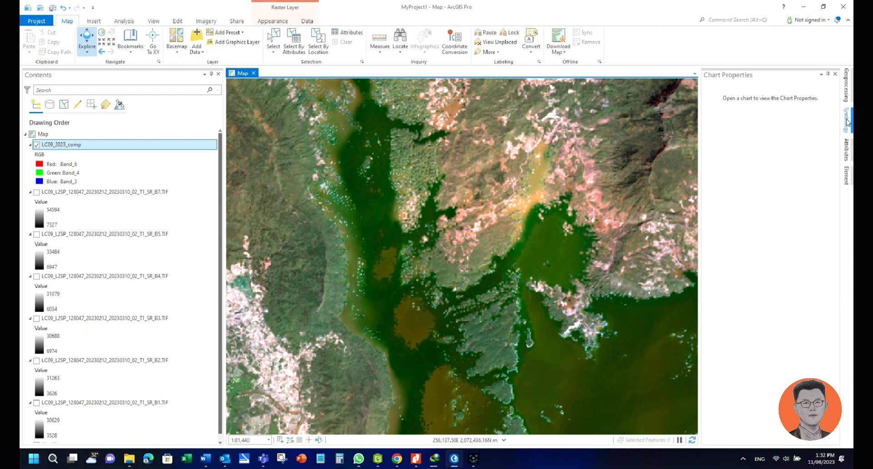
{"action": "scroll", "coordinate": [440, 209], "scroll_direction": "down", "scroll_amount": 4}
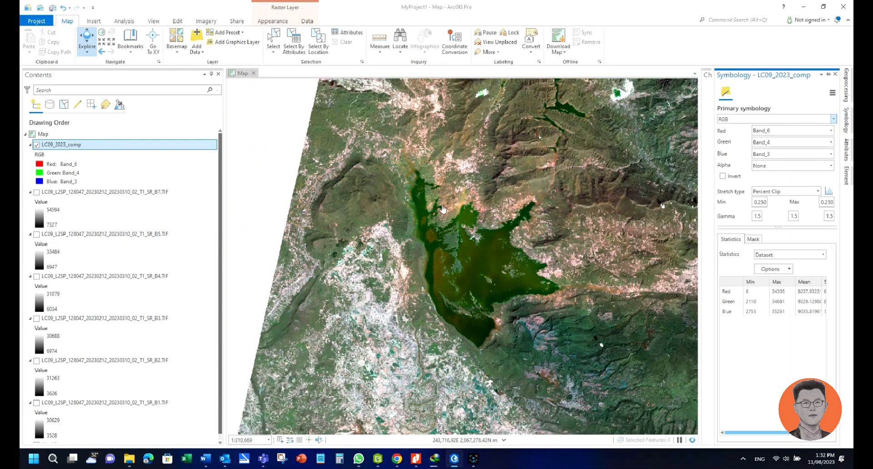
{"action": "left_click", "coordinate": [524, 229]}
{"action": "left_click_drag", "start_coordinate": [505, 294], "coordinate": [397, 113]}
{"action": "scroll", "coordinate": [401, 228], "scroll_direction": "up", "scroll_amount": 5}
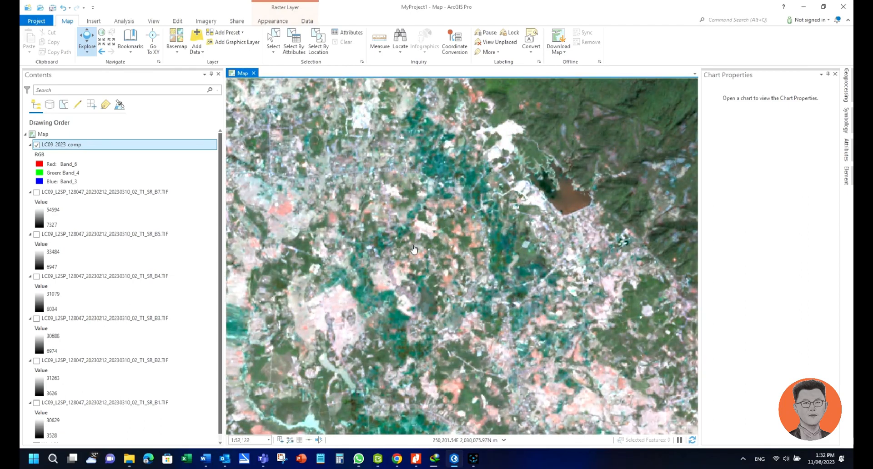
{"action": "left_click_drag", "start_coordinate": [575, 226], "coordinate": [409, 302]}
{"action": "left_click_drag", "start_coordinate": [554, 215], "coordinate": [442, 286]}
{"action": "left_click_drag", "start_coordinate": [589, 212], "coordinate": [454, 234]}
{"action": "scroll", "coordinate": [455, 234], "scroll_direction": "down", "scroll_amount": 3}
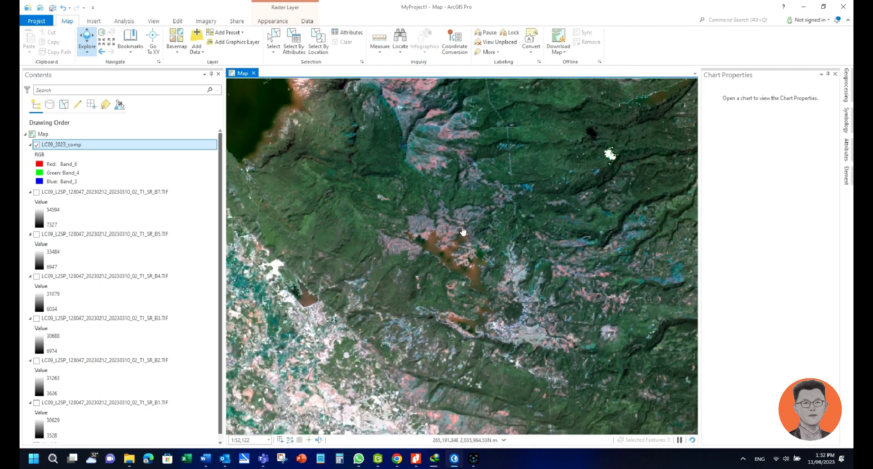
Set the red channel of LC09_2023_comp back to Band_4 and the green channel to Band_5
{"action": "left_click", "coordinate": [847, 119]}
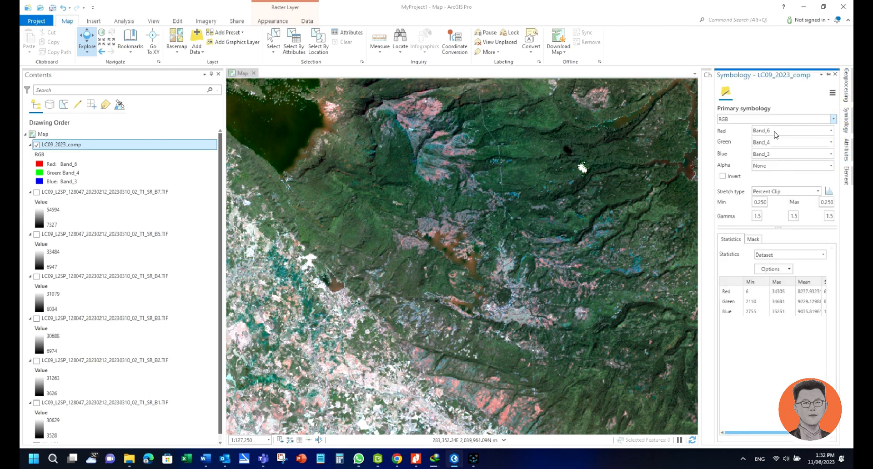
{"action": "left_click", "coordinate": [776, 133]}
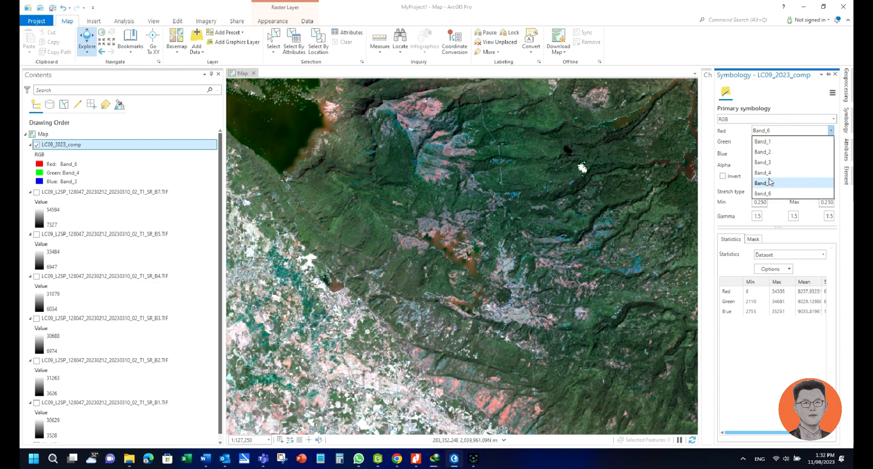
{"action": "left_click", "coordinate": [769, 173]}
{"action": "left_click", "coordinate": [778, 143]}
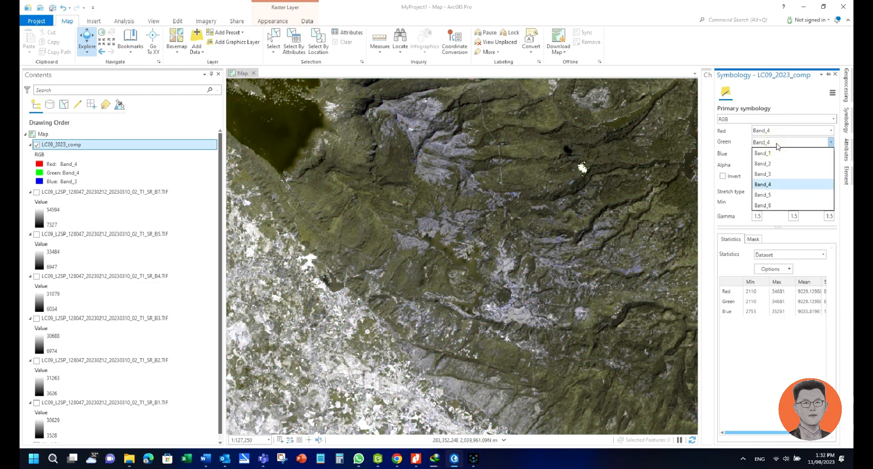
{"action": "left_click", "coordinate": [765, 193]}
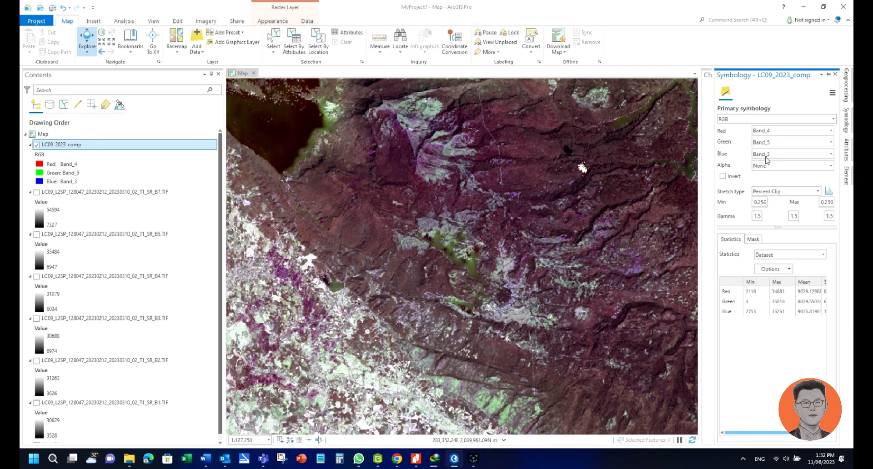
{"action": "left_click", "coordinate": [767, 159]}
{"action": "left_click", "coordinate": [768, 155]}
{"action": "left_click", "coordinate": [768, 166]}
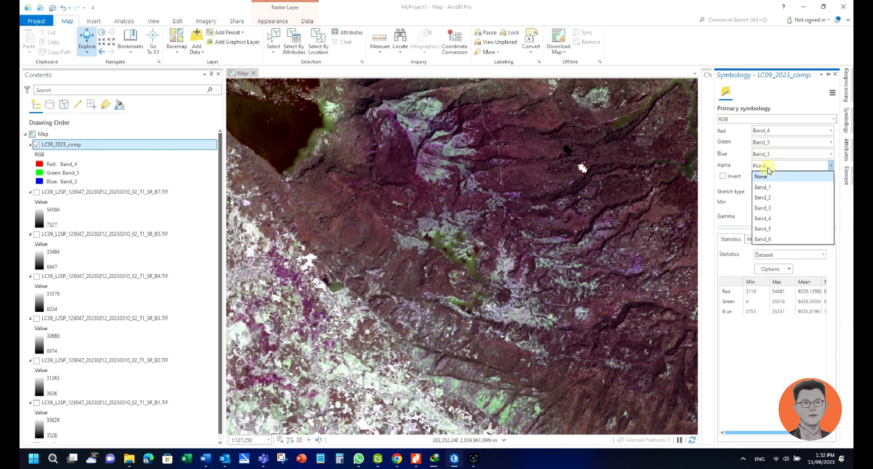
{"action": "left_click", "coordinate": [769, 168]}
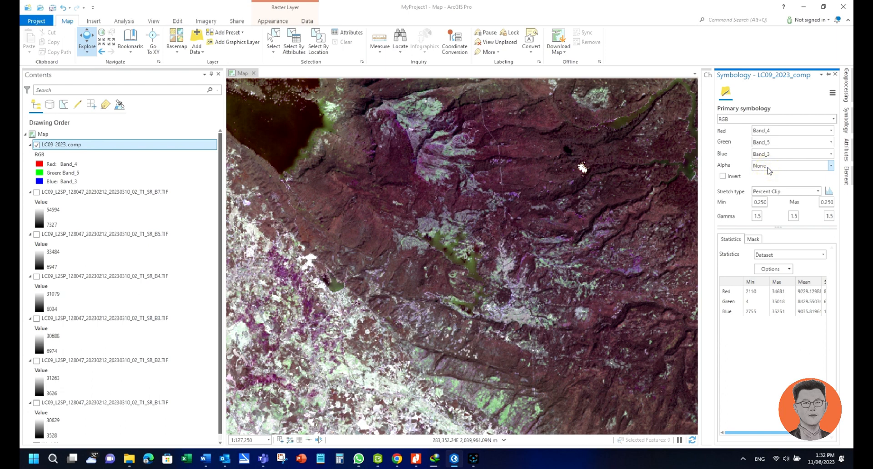
{"action": "left_click", "coordinate": [768, 168]}
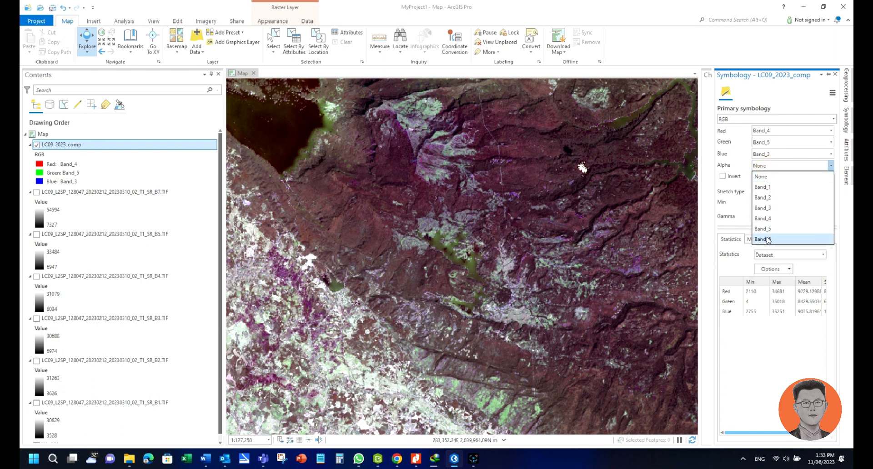
{"action": "left_click", "coordinate": [797, 108]}
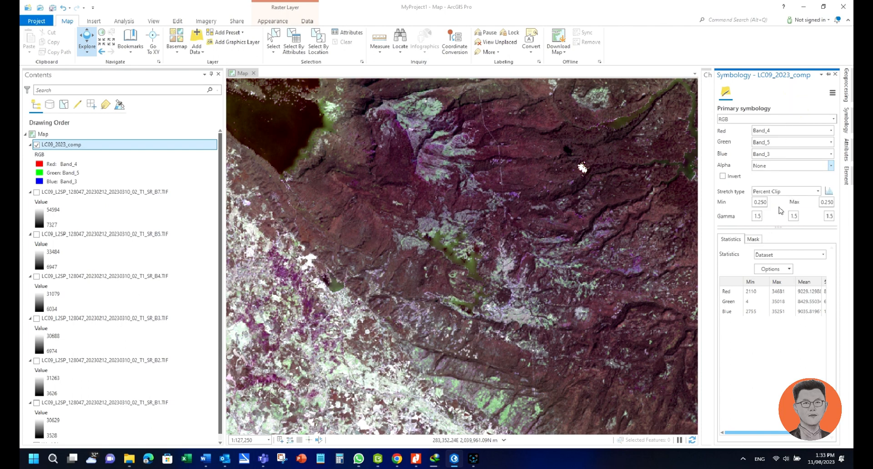
Try the Standard Deviation stretch type on LC09_2023_comp and return it to Percent Clip
{"action": "left_click", "coordinate": [783, 191]}
{"action": "left_click", "coordinate": [754, 285]}
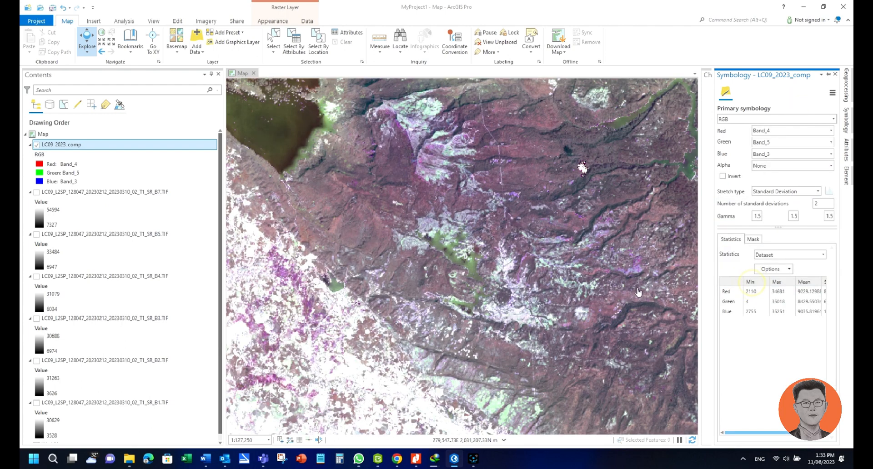
{"action": "left_click", "coordinate": [813, 196]}
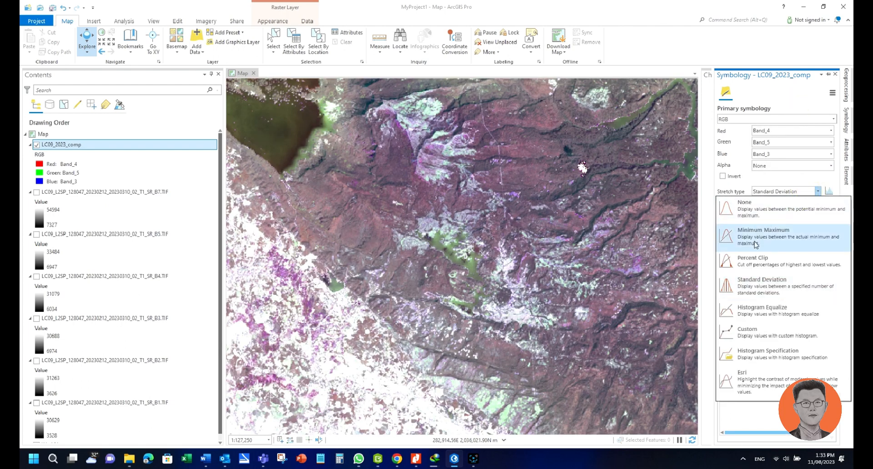
{"action": "left_click", "coordinate": [765, 254]}
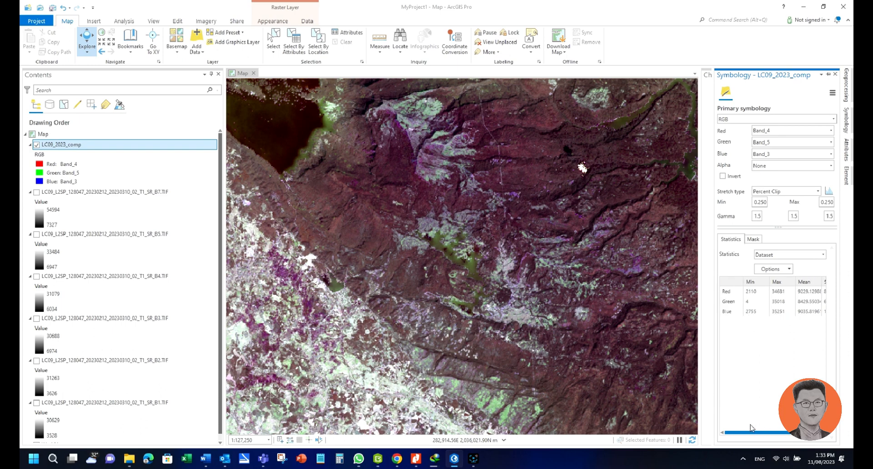
Review the channel statistics of LC09_2023_comp and examine the Band_4, Band_5, Band_3 rendering around the large reservoir
{"action": "left_click_drag", "start_coordinate": [750, 428], "coordinate": [768, 427]}
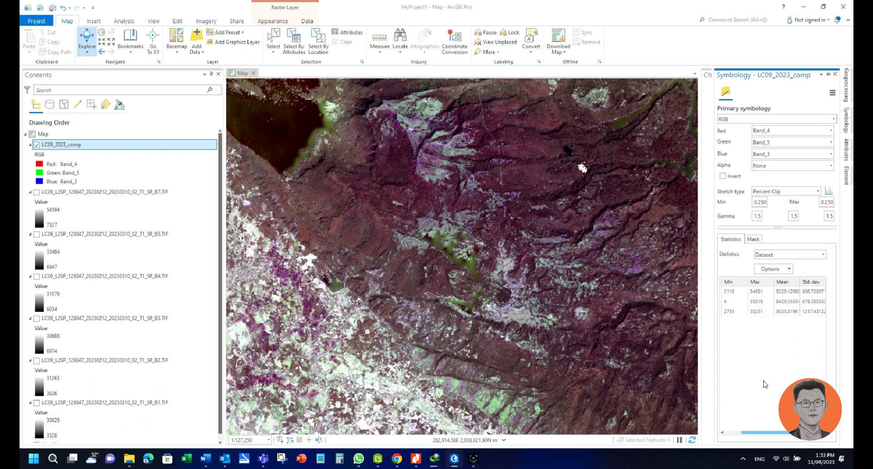
{"action": "left_click_drag", "start_coordinate": [767, 435], "coordinate": [735, 432]}
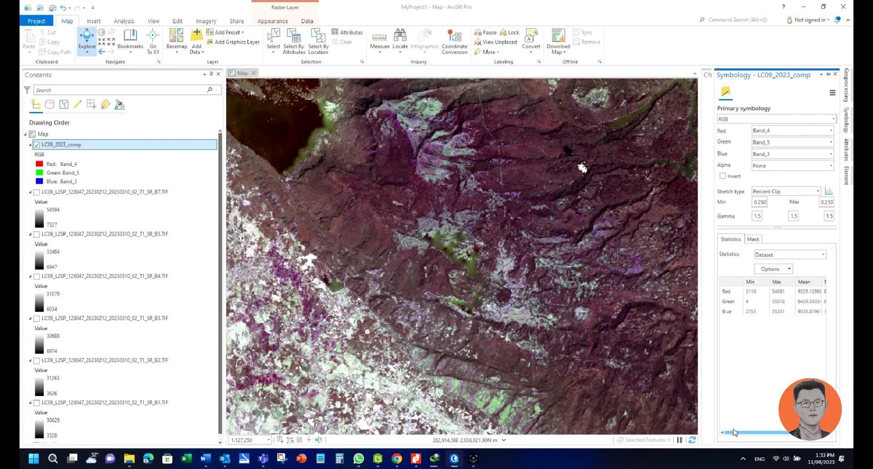
{"action": "scroll", "coordinate": [475, 318], "scroll_direction": "down", "scroll_amount": 4}
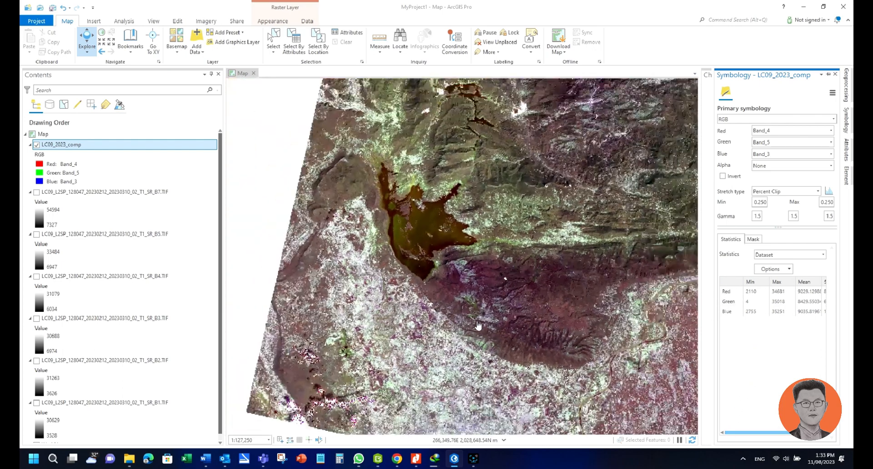
{"action": "scroll", "coordinate": [476, 318], "scroll_direction": "up", "scroll_amount": 4}
{"action": "left_click_drag", "start_coordinate": [400, 201], "coordinate": [560, 336]}
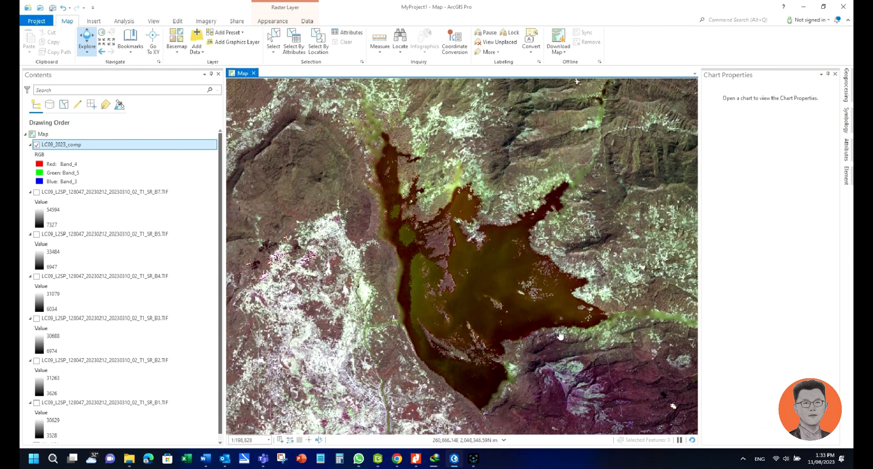
Set the channels of LC09_2023_comp to Band_2 for red, Band_3 for green and Band_4 for blue
{"action": "left_click", "coordinate": [848, 117]}
{"action": "left_click", "coordinate": [845, 112]}
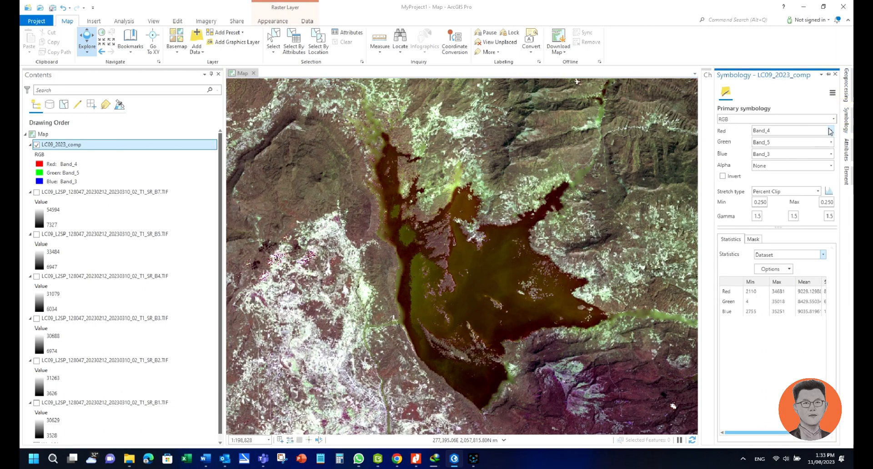
{"action": "left_click", "coordinate": [775, 132]}
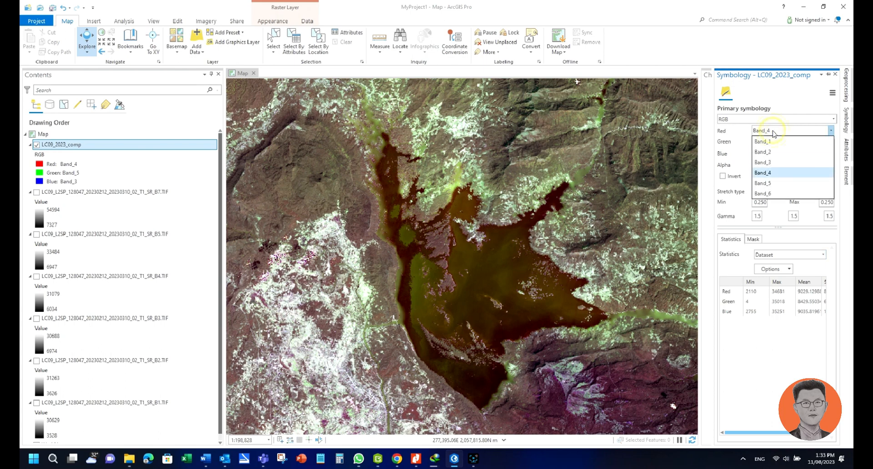
{"action": "left_click", "coordinate": [775, 132]}
{"action": "left_click", "coordinate": [775, 132]}
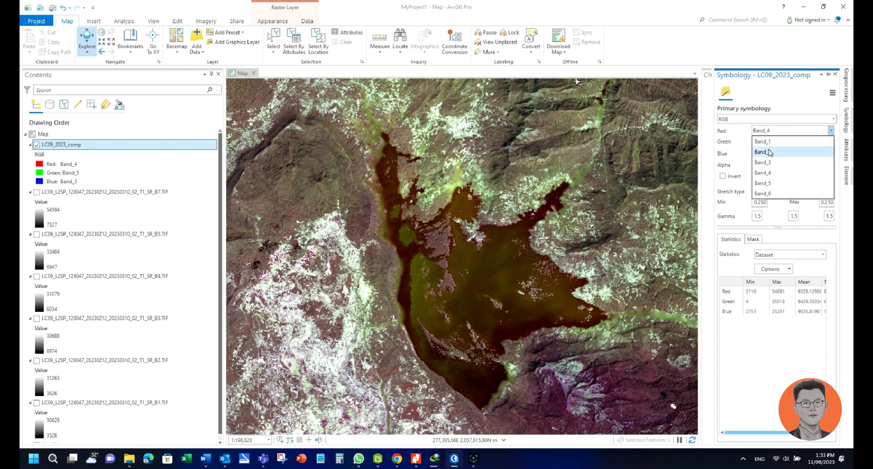
{"action": "left_click", "coordinate": [768, 151]}
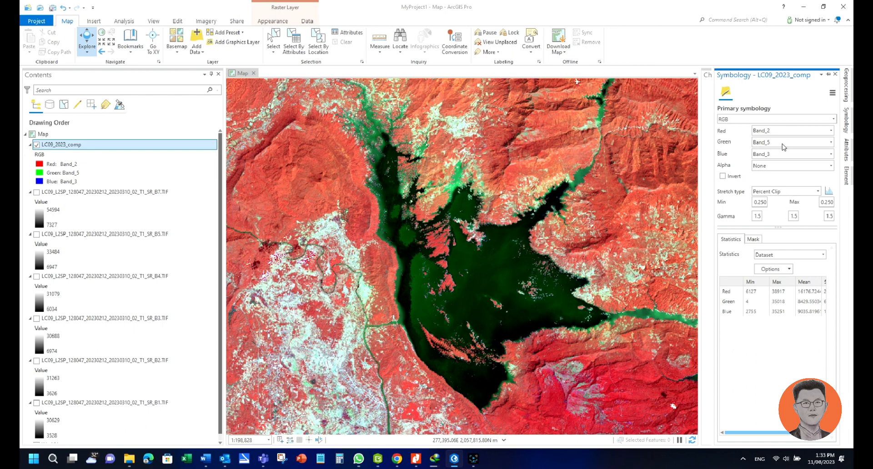
{"action": "left_click", "coordinate": [784, 145]}
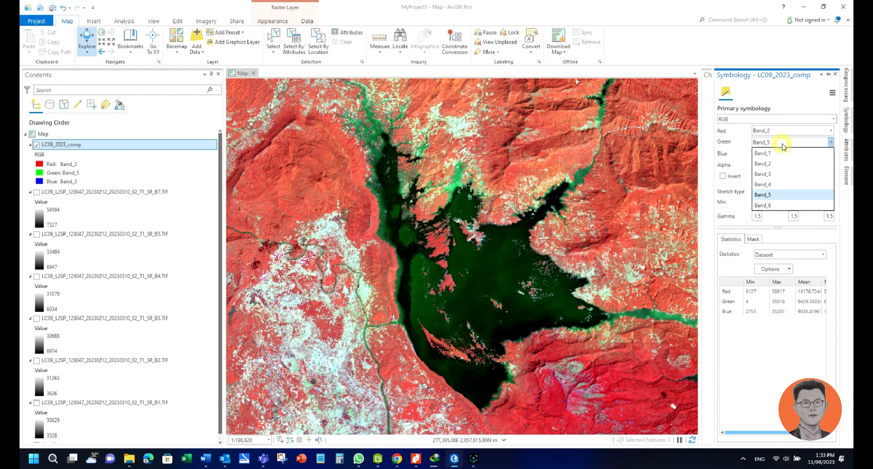
{"action": "left_click", "coordinate": [773, 174]}
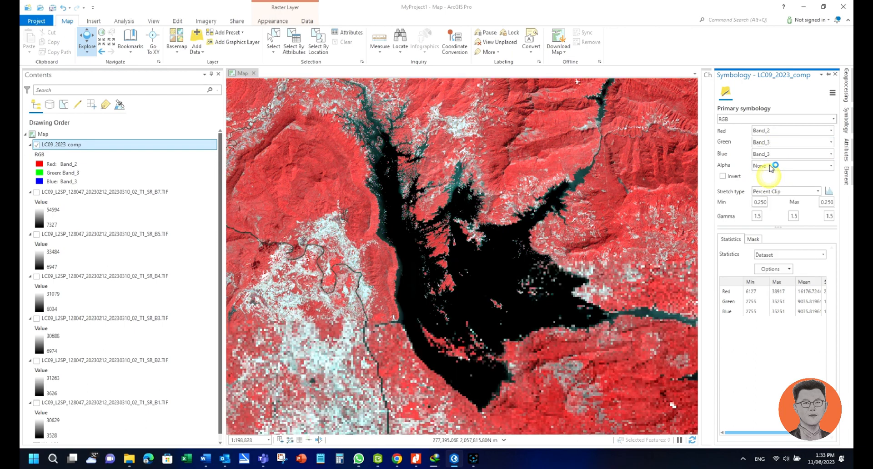
{"action": "left_click", "coordinate": [771, 154]}
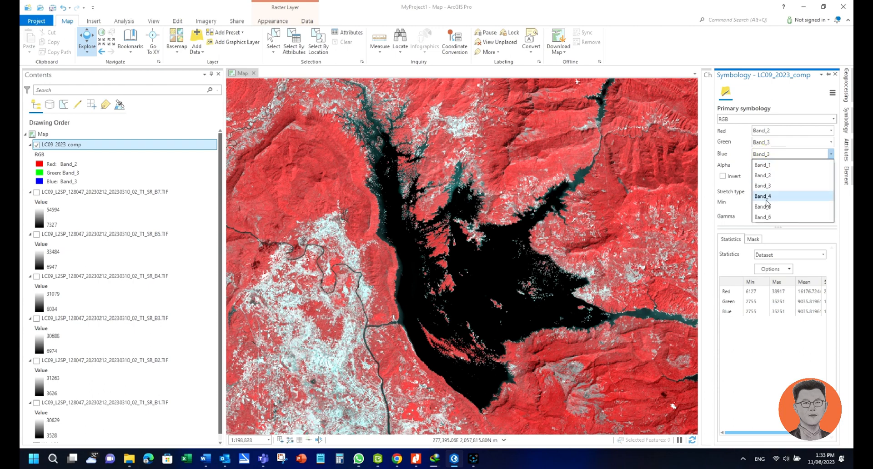
{"action": "left_click", "coordinate": [767, 199]}
Examine the Band_2, Band_3, Band_4 rendering close up along the reservoir's western shore and over the wider surroundings
{"action": "scroll", "coordinate": [386, 318], "scroll_direction": "up", "scroll_amount": 5}
{"action": "left_click", "coordinate": [486, 307]}
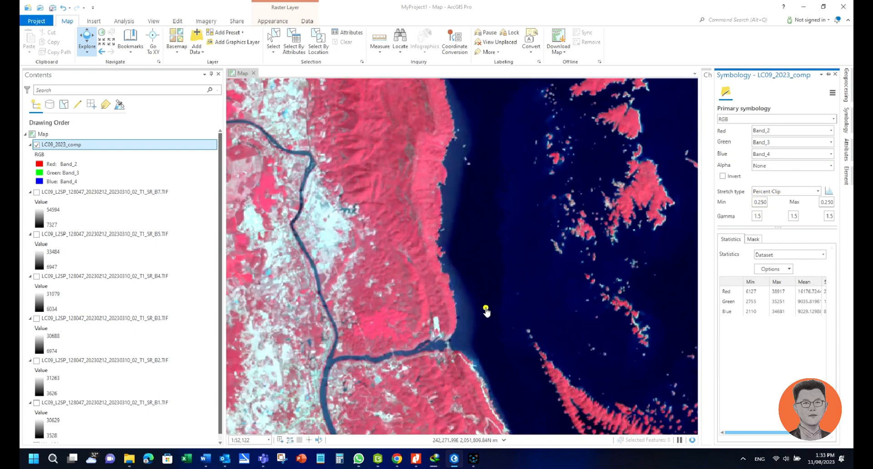
{"action": "left_click_drag", "start_coordinate": [454, 319], "coordinate": [474, 181]}
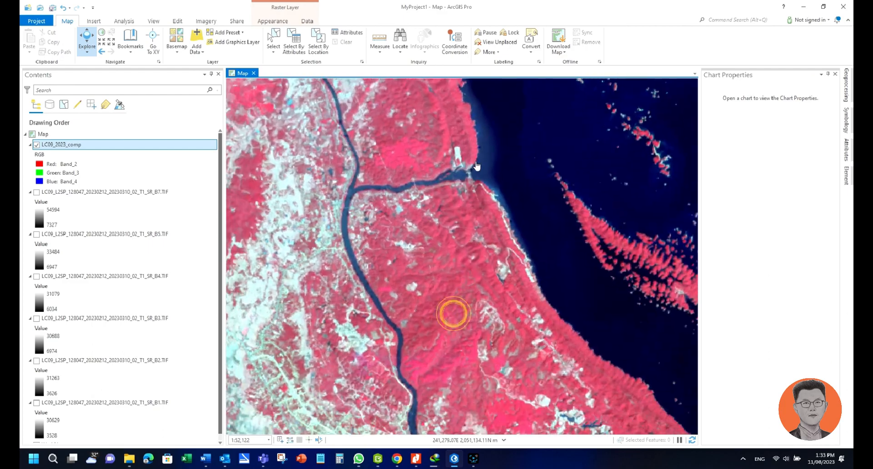
{"action": "scroll", "coordinate": [482, 200], "scroll_direction": "down", "scroll_amount": 5}
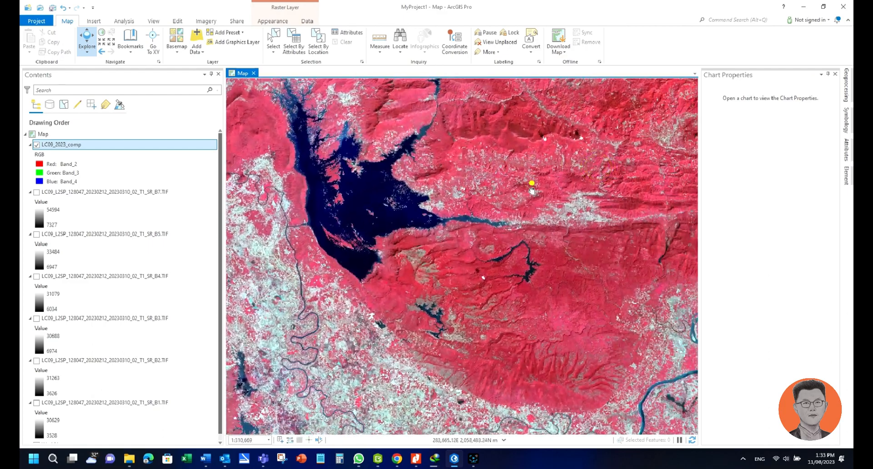